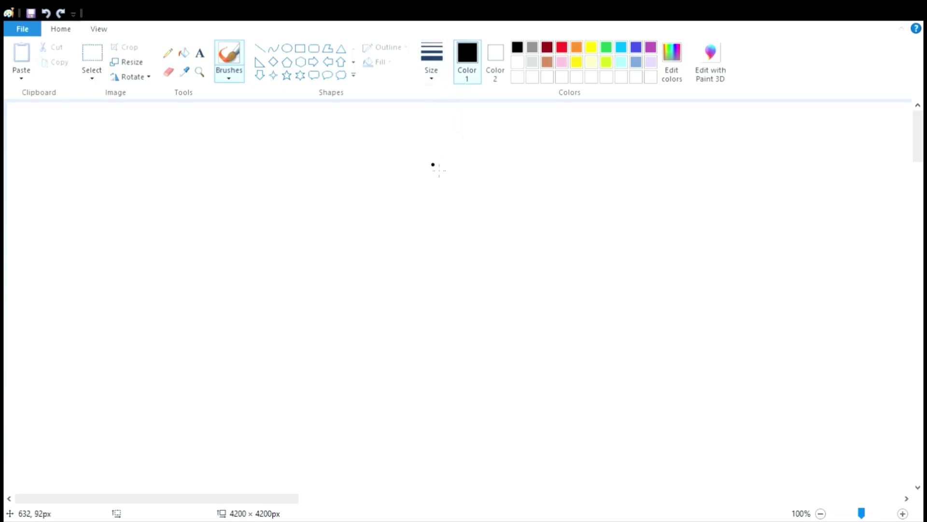
# Step: Draw a black oval face outline and two winged eyes with light blue irises
pyautogui.moveTo(430, 147)
pyautogui.mouseDown()
pyautogui.moveTo(462, 207)
pyautogui.moveTo(460, 256)
pyautogui.moveTo(437, 299)
pyautogui.moveTo(407, 304)
pyautogui.moveTo(383, 296)
pyautogui.moveTo(366, 257)
pyautogui.moveTo(364, 204)
pyautogui.moveTo(382, 170)
pyautogui.moveTo(430, 155)
pyautogui.mouseUp()
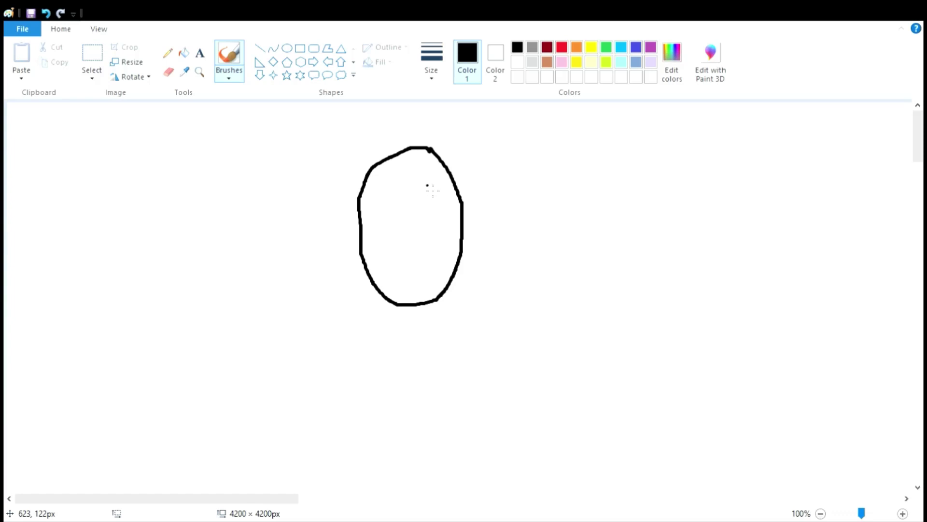
pyautogui.moveTo(427, 185)
pyautogui.mouseDown()
pyautogui.moveTo(464, 178)
pyautogui.moveTo(455, 196)
pyautogui.moveTo(439, 199)
pyautogui.moveTo(371, 189)
pyautogui.moveTo(327, 195)
pyautogui.moveTo(392, 197)
pyautogui.mouseUp()
pyautogui.click(374, 193)
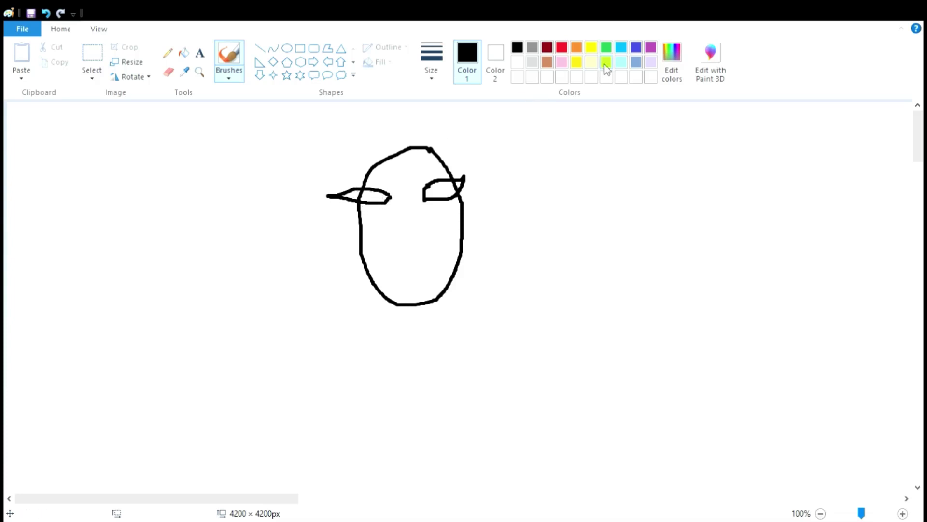
pyautogui.click(622, 47)
pyautogui.moveTo(375, 195); pyautogui.dragTo(380, 202)
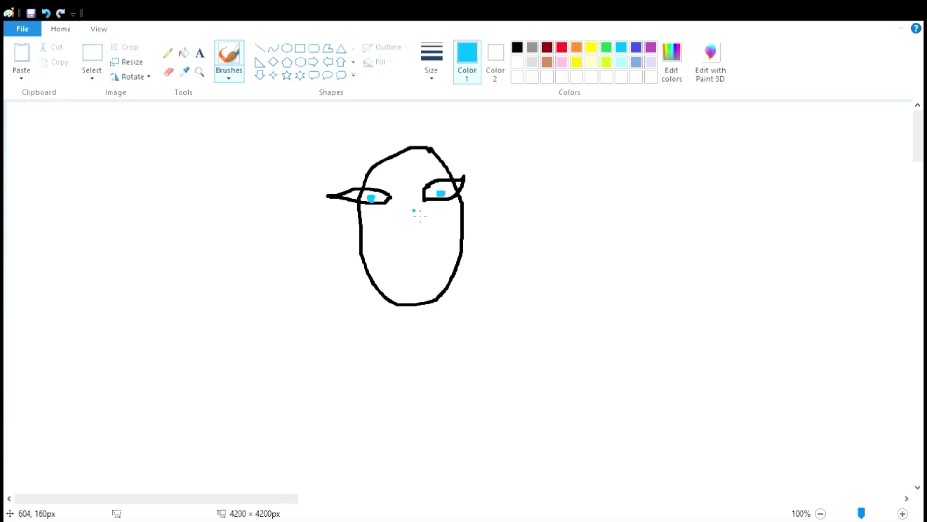
# Step: Draw a small curved black nose in the middle of the face and a black eyebrow above each eye
pyautogui.click(517, 47)
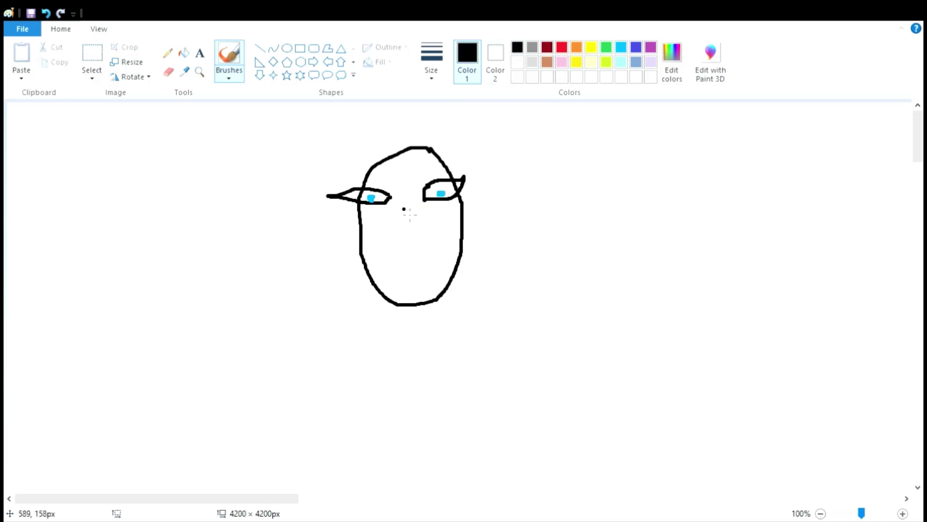
pyautogui.moveTo(405, 210); pyautogui.dragTo(411, 232)
pyautogui.click(415, 254)
pyautogui.moveTo(417, 188)
pyautogui.mouseDown()
pyautogui.moveTo(418, 179)
pyautogui.moveTo(445, 177)
pyautogui.moveTo(369, 182)
pyautogui.mouseUp()
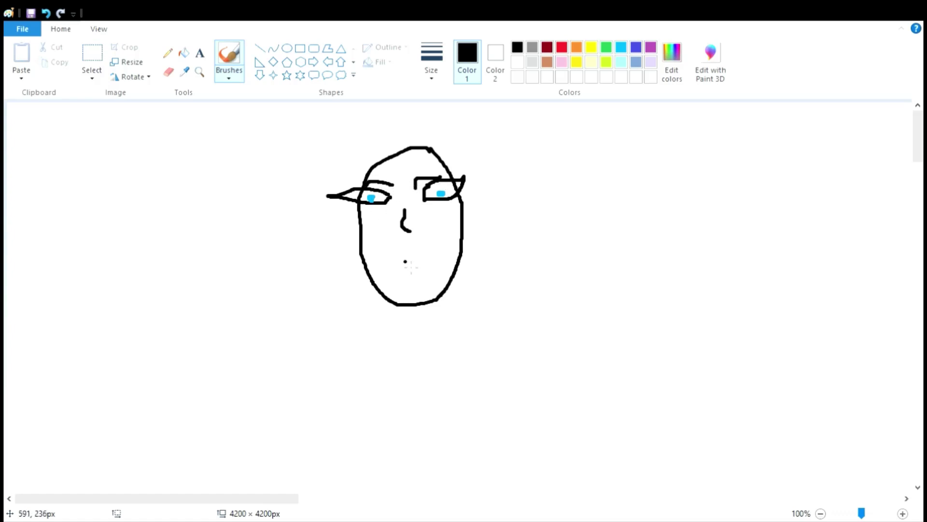
pyautogui.click(562, 48)
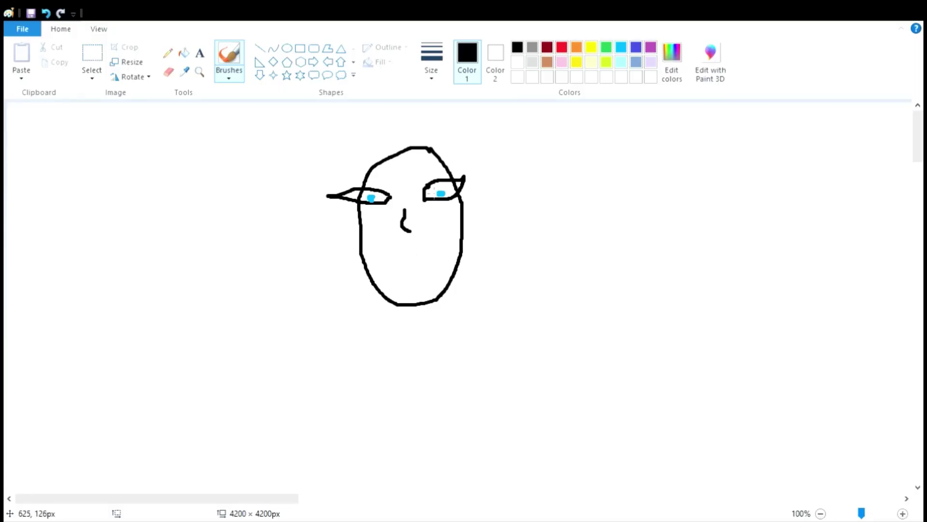
pyautogui.moveTo(426, 187)
pyautogui.mouseDown()
pyautogui.moveTo(414, 177)
pyautogui.moveTo(442, 176)
pyautogui.mouseUp()
pyautogui.moveTo(393, 185); pyautogui.dragTo(364, 185)
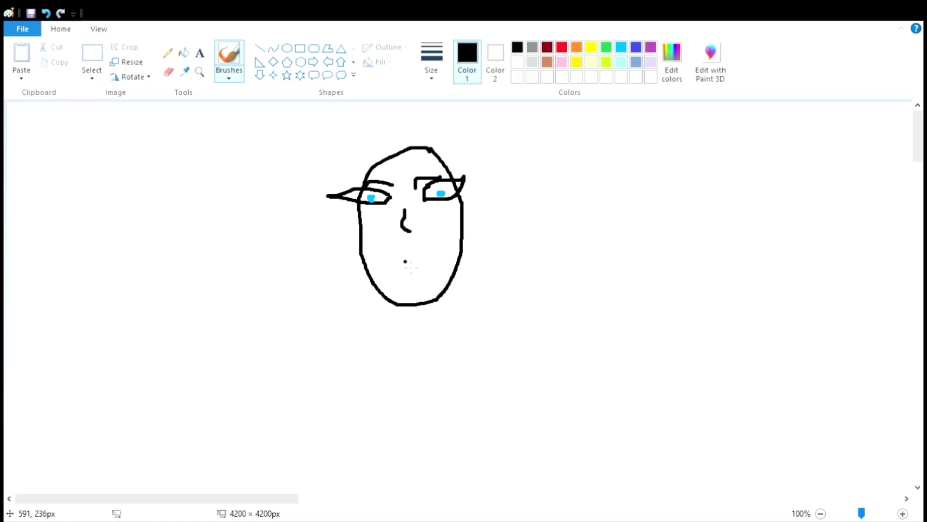
# Step: Outline full red lips below the nose and fill them with red
pyautogui.click(562, 49)
pyautogui.moveTo(412, 256)
pyautogui.mouseDown()
pyautogui.moveTo(424, 252)
pyautogui.moveTo(432, 266)
pyautogui.moveTo(389, 264)
pyautogui.mouseUp()
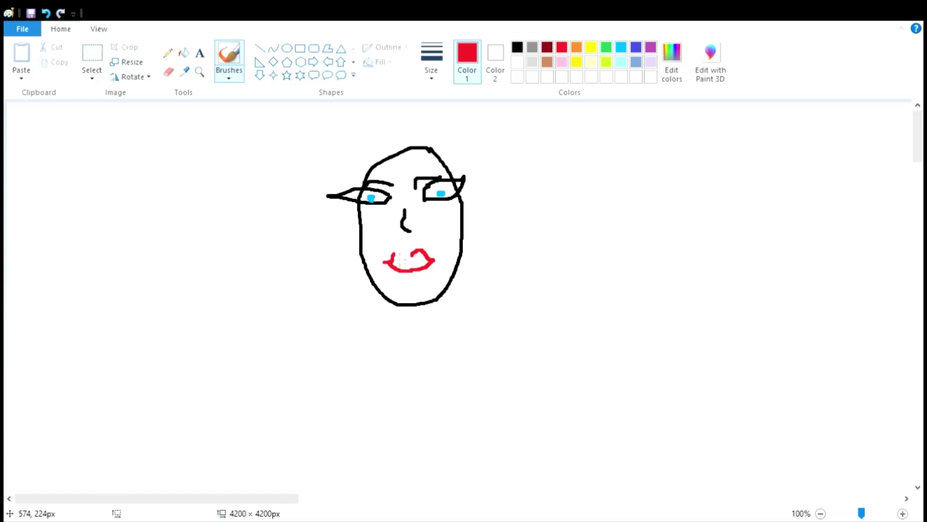
pyautogui.moveTo(401, 254); pyautogui.dragTo(415, 258)
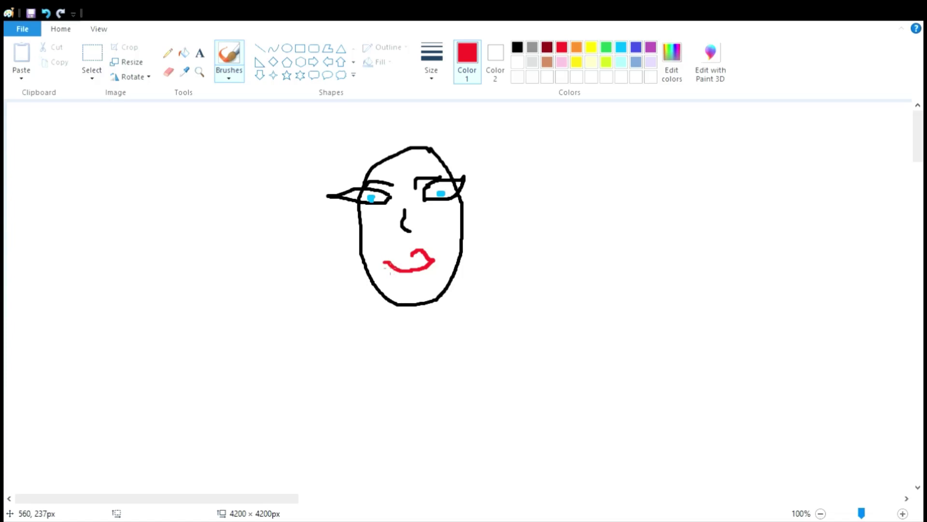
pyautogui.moveTo(388, 263); pyautogui.dragTo(394, 261)
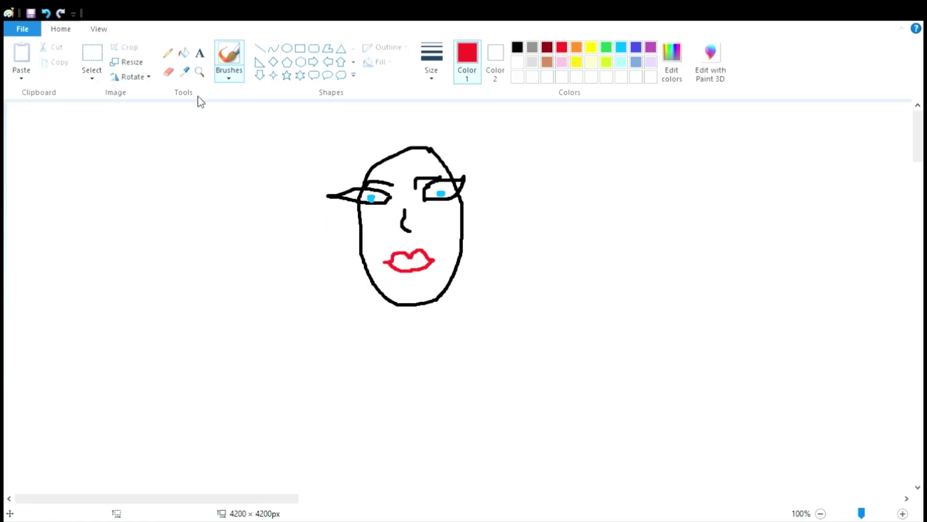
pyautogui.click(184, 53)
pyautogui.click(408, 269)
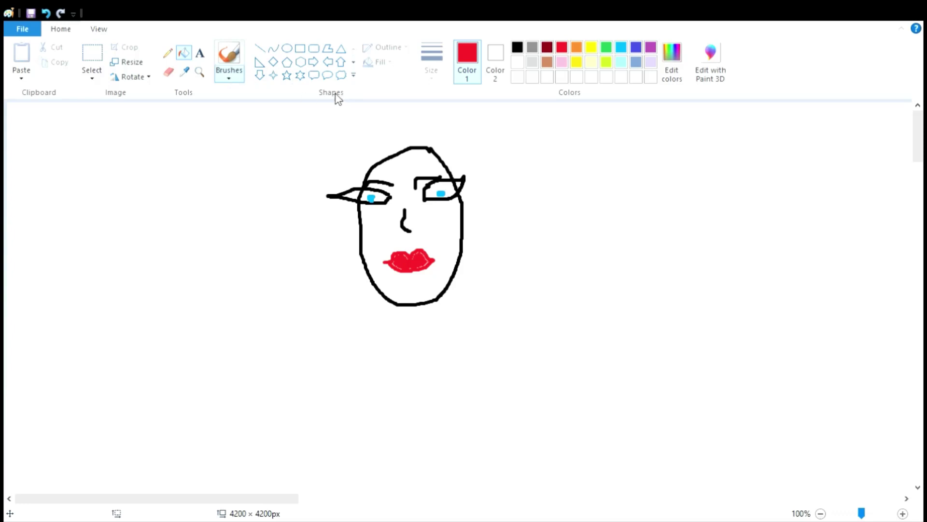
# Step: Outline a purple hair cap with the brush, following the top of the head and crossing the forehead above the eyebrows
pyautogui.click(230, 73)
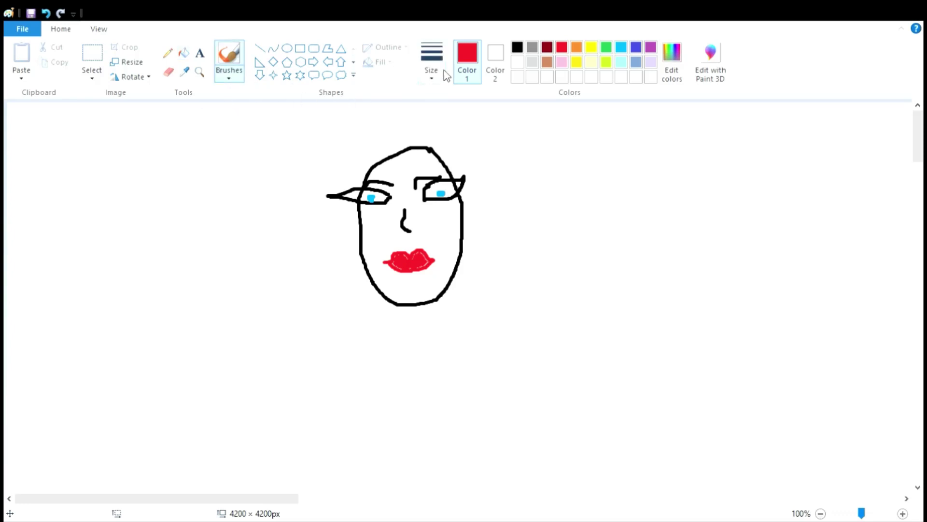
pyautogui.click(429, 150)
pyautogui.click(531, 64)
pyautogui.click(650, 47)
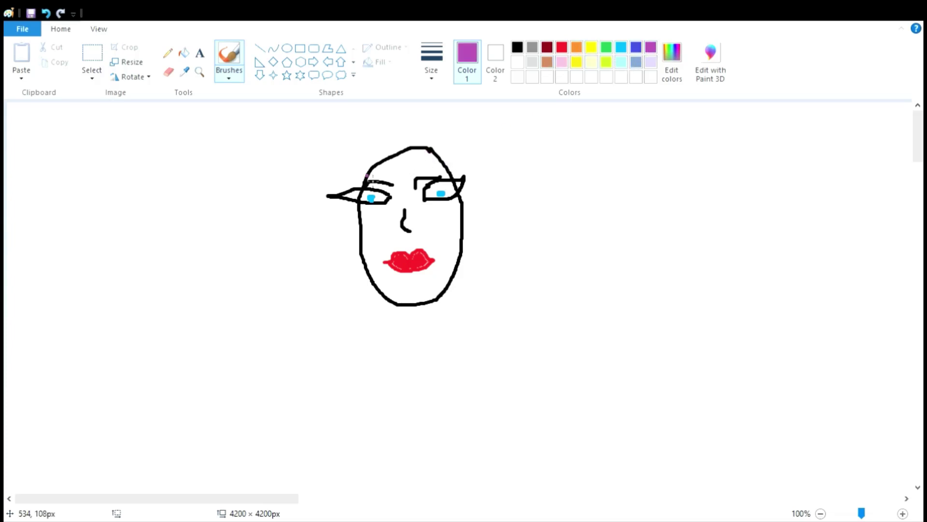
pyautogui.moveTo(446, 173)
pyautogui.mouseDown()
pyautogui.moveTo(367, 175)
pyautogui.moveTo(379, 159)
pyautogui.moveTo(447, 172)
pyautogui.mouseUp()
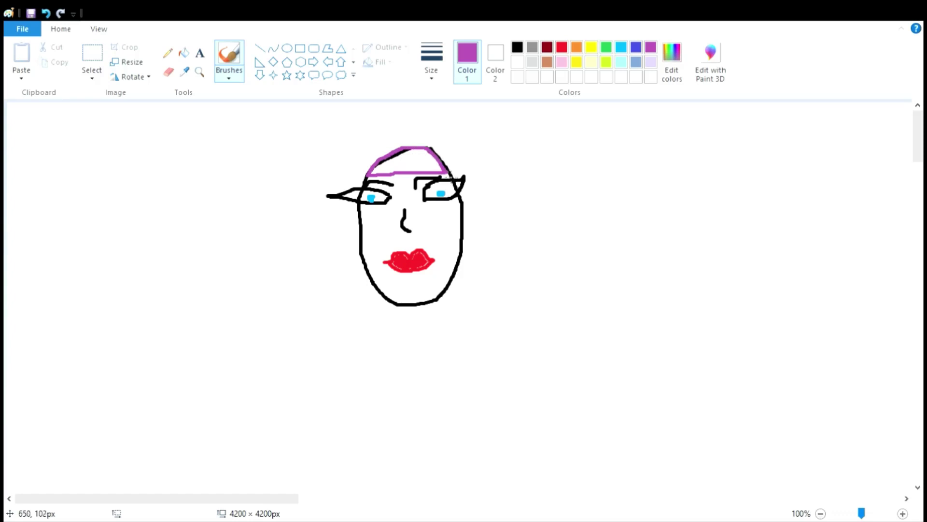
# Step: Fill the outlined hair cap on the top of the head with purple
pyautogui.click(184, 52)
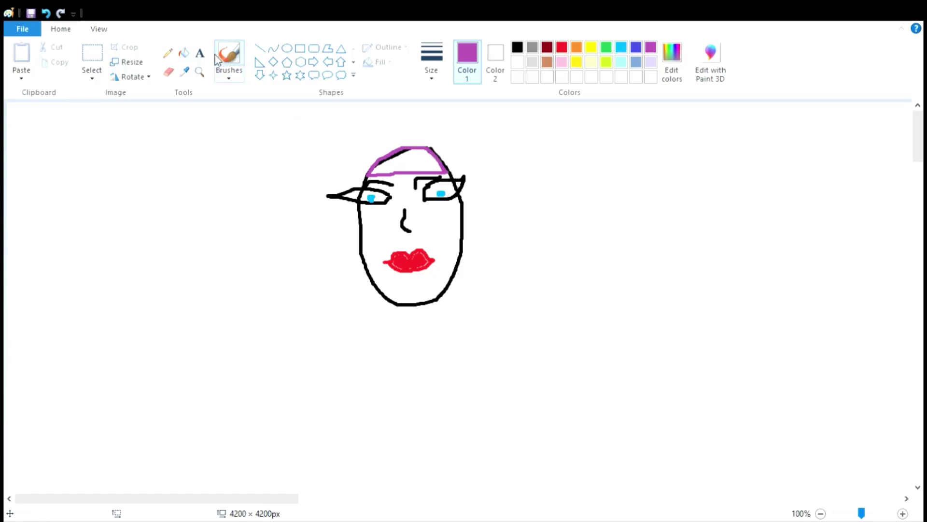
pyautogui.click(423, 166)
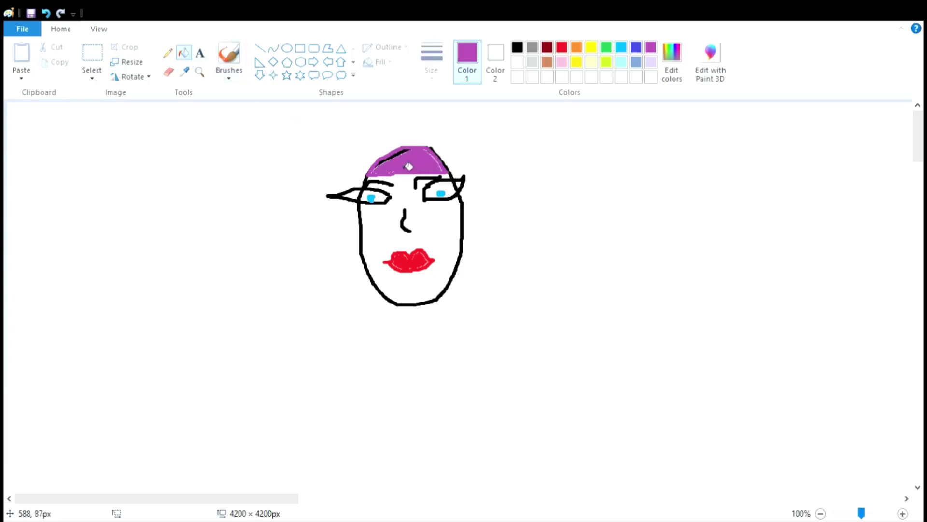
pyautogui.click(229, 54)
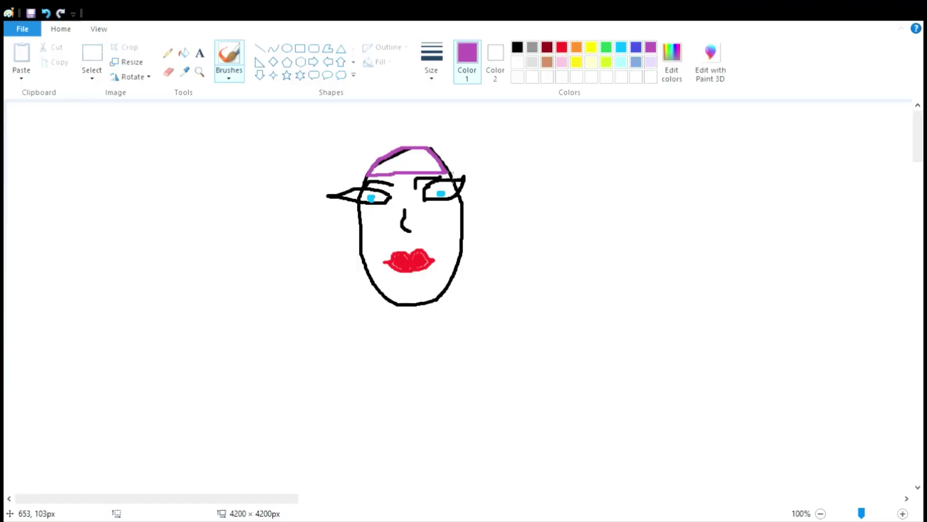
pyautogui.click(183, 53)
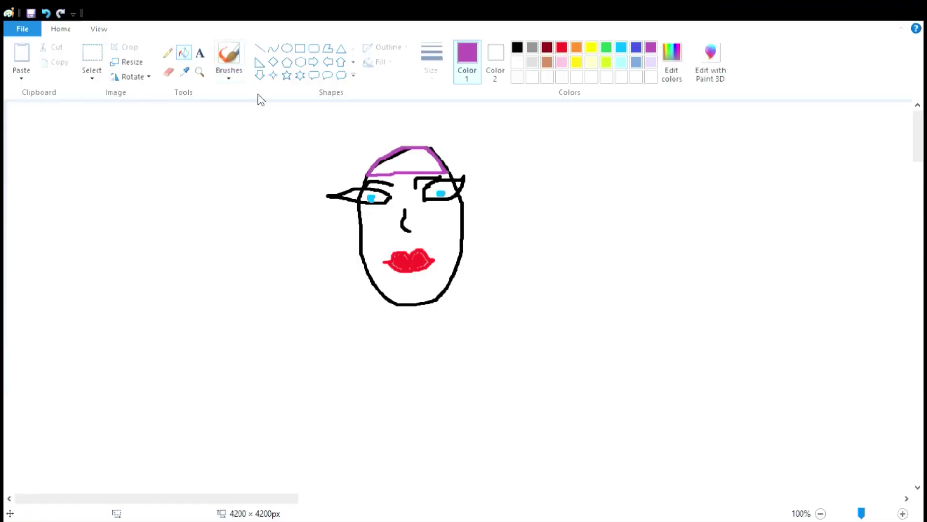
pyautogui.click(425, 169)
pyautogui.click(401, 167)
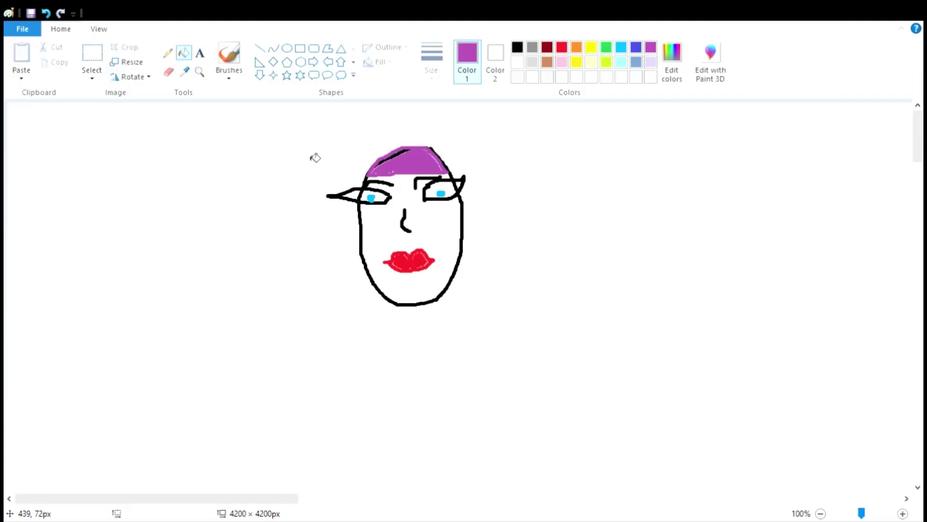
# Step: Draw the neck, shoulders and rounded bust in black below the chin
pyautogui.click(229, 56)
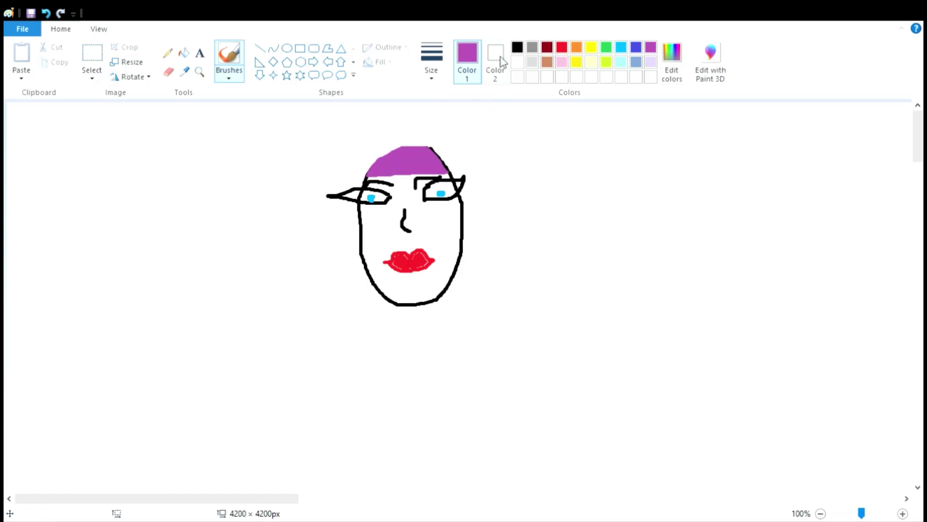
pyautogui.click(517, 47)
pyautogui.moveTo(426, 304); pyautogui.dragTo(431, 333)
pyautogui.moveTo(398, 307)
pyautogui.mouseDown()
pyautogui.moveTo(411, 342)
pyautogui.moveTo(364, 353)
pyautogui.moveTo(352, 391)
pyautogui.moveTo(364, 404)
pyautogui.moveTo(404, 413)
pyautogui.moveTo(414, 410)
pyautogui.moveTo(420, 383)
pyautogui.moveTo(433, 402)
pyautogui.mouseUp()
pyautogui.moveTo(464, 406)
pyautogui.mouseDown()
pyautogui.moveTo(486, 375)
pyautogui.moveTo(467, 347)
pyautogui.moveTo(430, 333)
pyautogui.mouseUp()
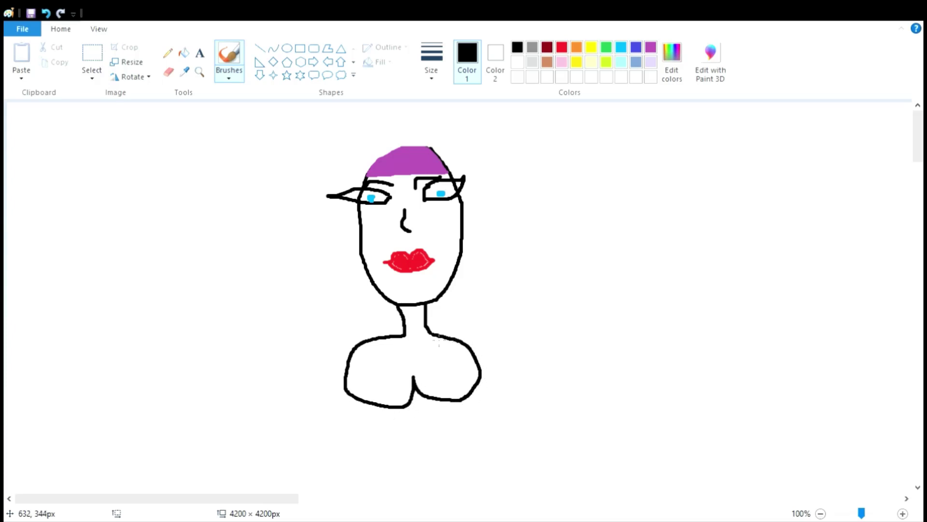
# Step: Draw a narrow black waist below the bust, widening into broad curved hips on both sides
pyautogui.scroll(-3, 918, 145)
pyautogui.scroll(2, 918, 155)
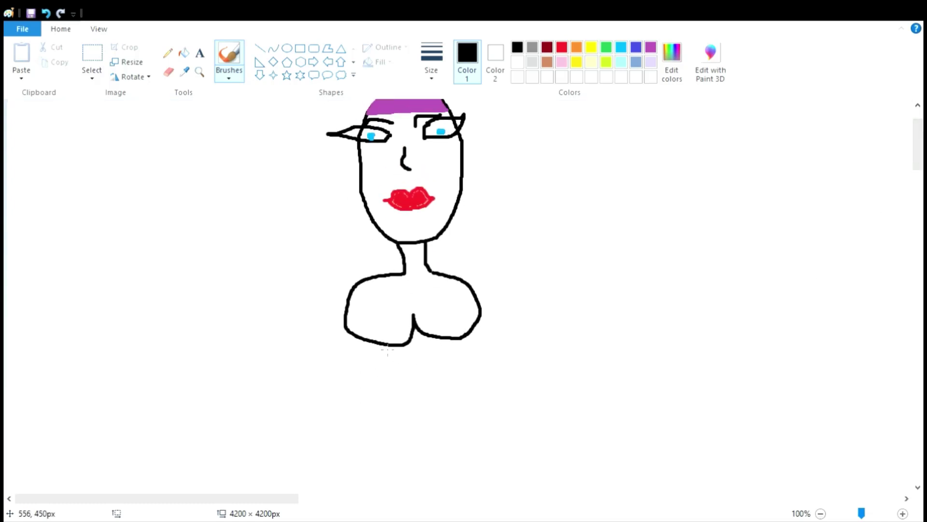
pyautogui.moveTo(388, 351)
pyautogui.mouseDown()
pyautogui.moveTo(387, 399)
pyautogui.moveTo(331, 399)
pyautogui.moveTo(318, 418)
pyautogui.moveTo(319, 461)
pyautogui.mouseUp()
pyautogui.click(439, 321)
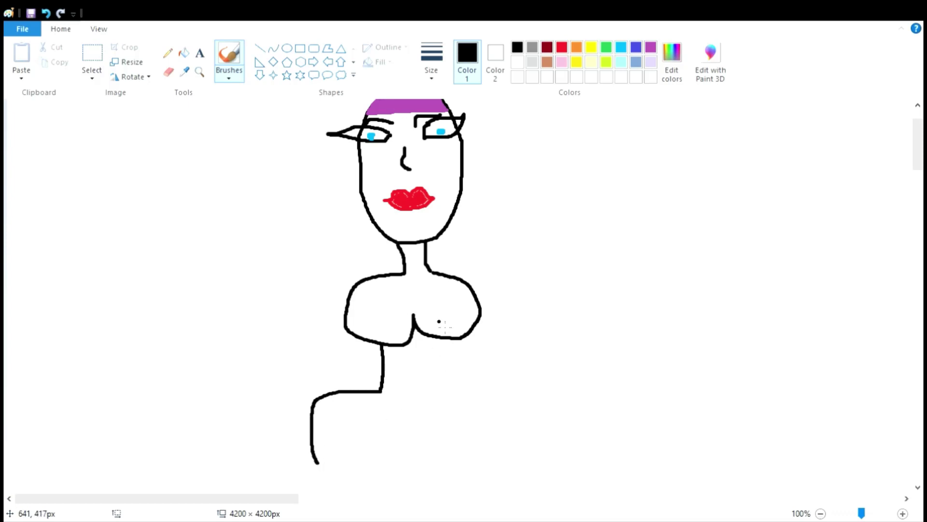
pyautogui.moveTo(444, 348)
pyautogui.mouseDown()
pyautogui.moveTo(446, 395)
pyautogui.moveTo(476, 394)
pyautogui.moveTo(520, 412)
pyautogui.moveTo(519, 435)
pyautogui.moveTo(483, 476)
pyautogui.mouseUp()
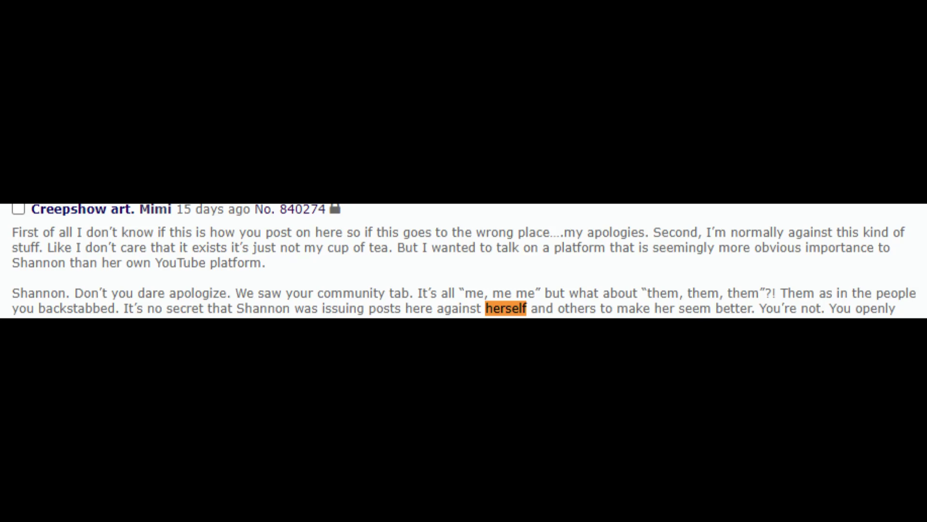
pyautogui.moveTo(382, 366)
pyautogui.mouseDown()
pyautogui.moveTo(382, 385)
pyautogui.moveTo(316, 409)
pyautogui.moveTo(314, 454)
pyautogui.moveTo(324, 470)
pyautogui.mouseUp()
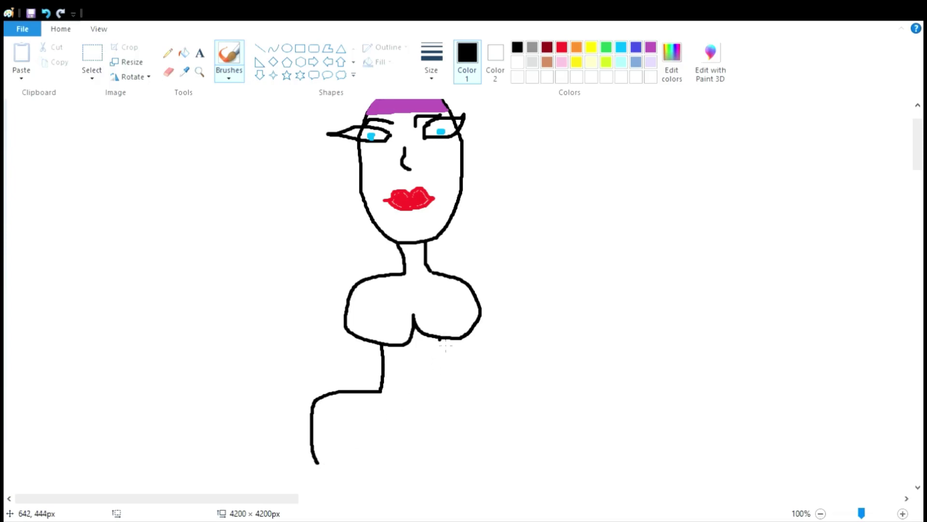
pyautogui.moveTo(445, 345)
pyautogui.mouseDown()
pyautogui.moveTo(447, 396)
pyautogui.moveTo(507, 398)
pyautogui.moveTo(523, 419)
pyautogui.moveTo(521, 442)
pyautogui.moveTo(478, 482)
pyautogui.mouseUp()
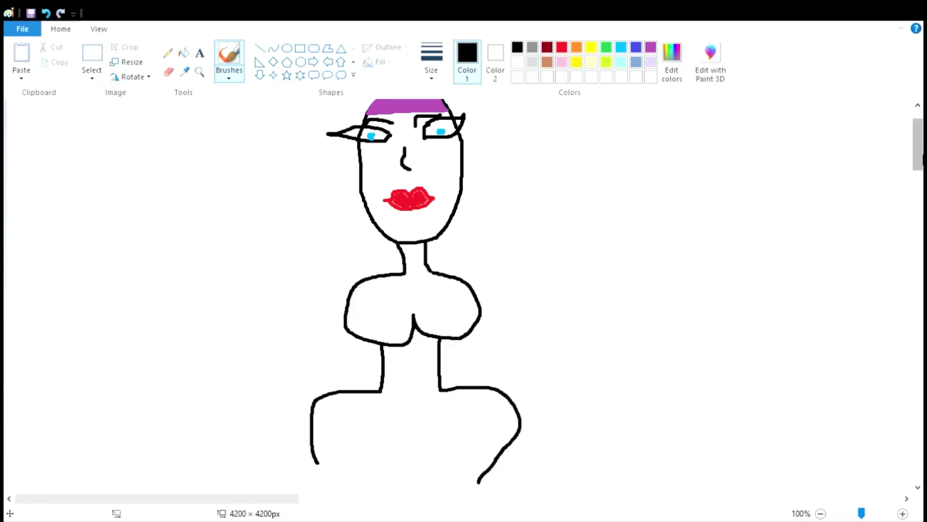
# Step: Draw two long black legs down from the hips, each ending in a high-heeled shoe
pyautogui.moveTo(917, 162); pyautogui.dragTo(918, 182)
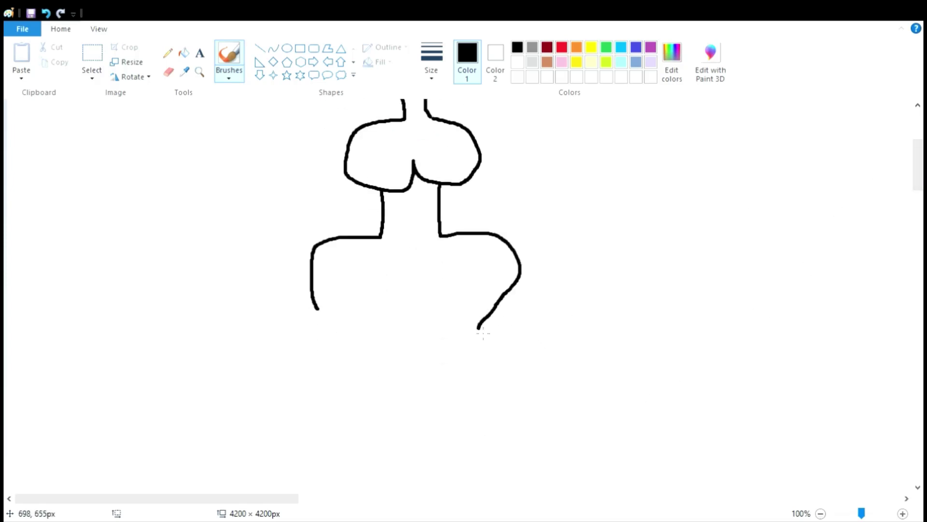
pyautogui.moveTo(483, 333)
pyautogui.mouseDown()
pyautogui.moveTo(472, 451)
pyautogui.moveTo(495, 476)
pyautogui.moveTo(465, 477)
pyautogui.moveTo(454, 468)
pyautogui.moveTo(454, 489)
pyautogui.moveTo(440, 492)
pyautogui.moveTo(453, 454)
pyautogui.moveTo(466, 455)
pyautogui.moveTo(443, 436)
pyautogui.moveTo(451, 327)
pyautogui.moveTo(429, 307)
pyautogui.moveTo(386, 318)
pyautogui.moveTo(358, 495)
pyautogui.moveTo(344, 491)
pyautogui.moveTo(344, 473)
pyautogui.moveTo(307, 477)
pyautogui.moveTo(332, 453)
pyautogui.moveTo(354, 451)
pyautogui.mouseUp()
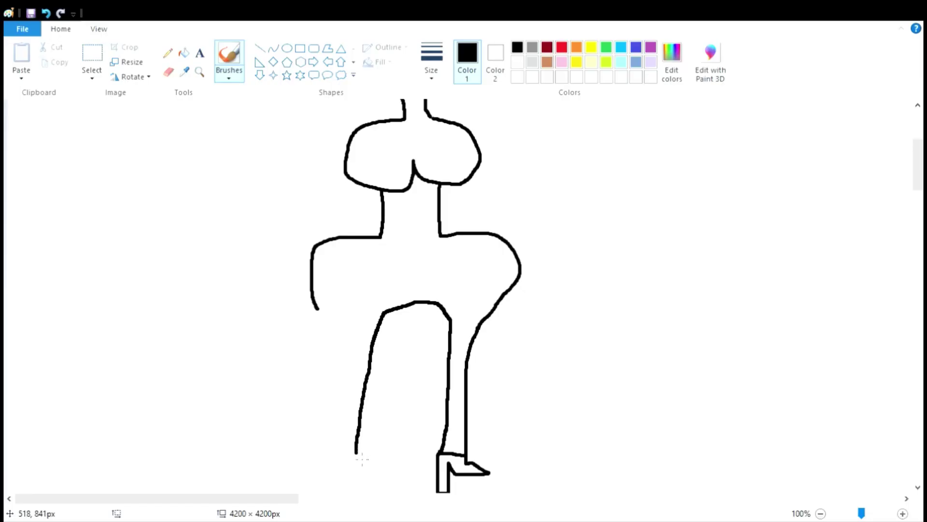
pyautogui.moveTo(363, 459)
pyautogui.mouseDown()
pyautogui.moveTo(359, 501)
pyautogui.moveTo(346, 499)
pyautogui.moveTo(346, 467)
pyautogui.moveTo(306, 477)
pyautogui.moveTo(333, 448)
pyautogui.moveTo(356, 449)
pyautogui.moveTo(333, 451)
pyautogui.moveTo(344, 452)
pyautogui.moveTo(348, 327)
pyautogui.moveTo(321, 308)
pyautogui.mouseUp()
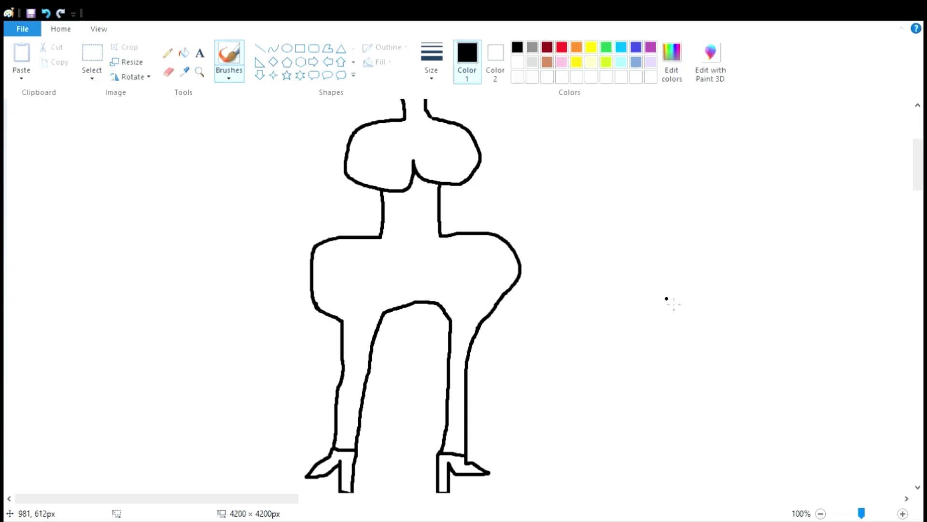
# Step: Draw a long wavy purple hair outline from the hair cap down the right side of the figure to the hip
pyautogui.moveTo(918, 166); pyautogui.dragTo(917, 138)
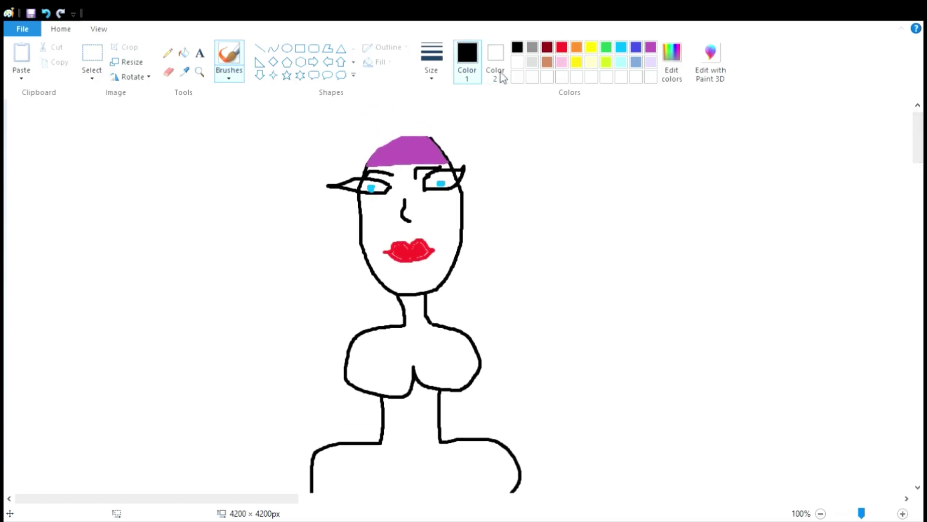
pyautogui.click(650, 47)
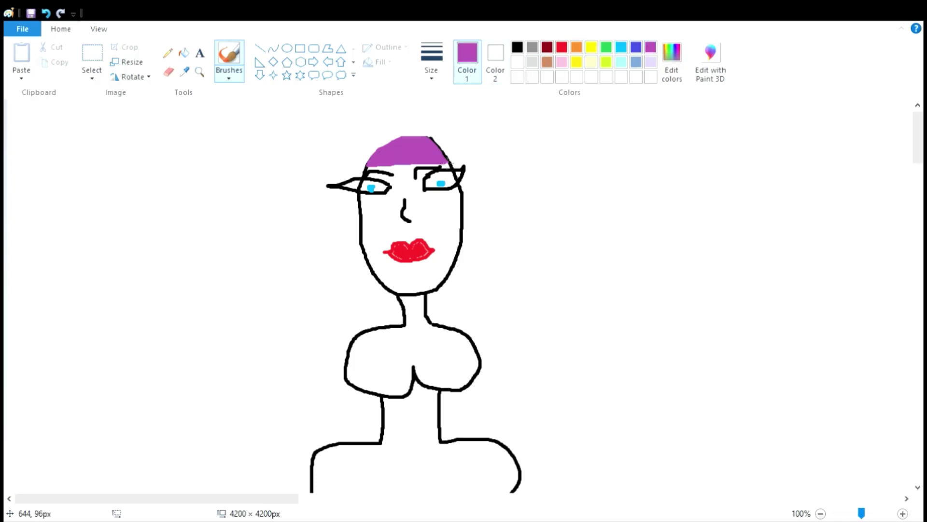
pyautogui.moveTo(448, 155)
pyautogui.mouseDown()
pyautogui.moveTo(480, 229)
pyautogui.moveTo(472, 302)
pyautogui.mouseUp()
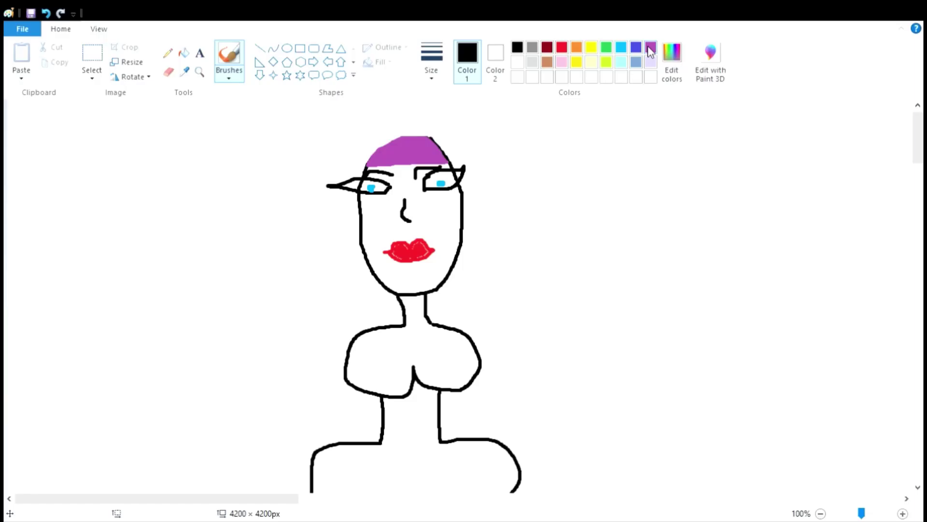
pyautogui.click(651, 48)
pyautogui.moveTo(451, 159)
pyautogui.mouseDown()
pyautogui.moveTo(485, 233)
pyautogui.moveTo(483, 323)
pyautogui.moveTo(502, 357)
pyautogui.moveTo(479, 440)
pyautogui.mouseUp()
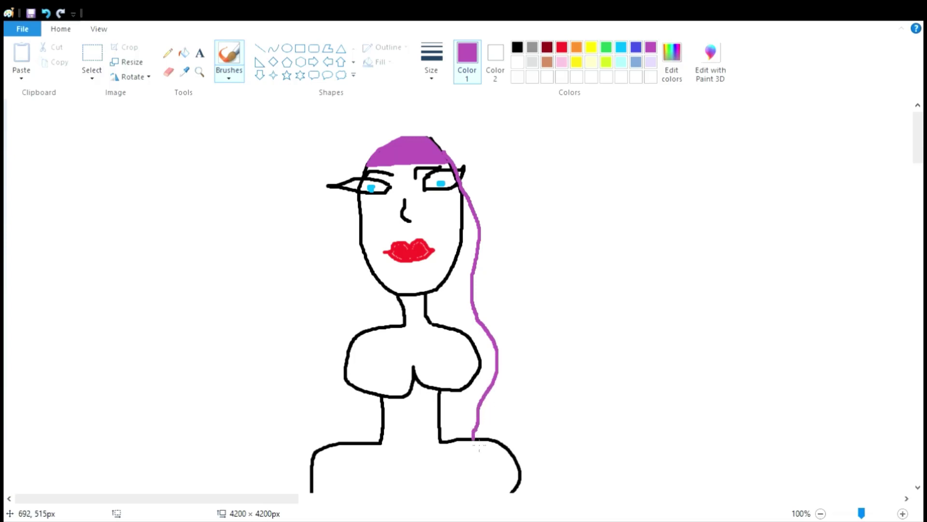
# Step: Draw the wavy purple hair outline down the woman's other side to the hip, closing both hair sections along the waist and bust
pyautogui.click(456, 439)
pyautogui.moveTo(366, 165)
pyautogui.mouseDown()
pyautogui.moveTo(345, 189)
pyautogui.moveTo(337, 239)
pyautogui.moveTo(349, 301)
pyautogui.moveTo(336, 383)
pyautogui.moveTo(351, 433)
pyautogui.moveTo(377, 442)
pyautogui.mouseUp()
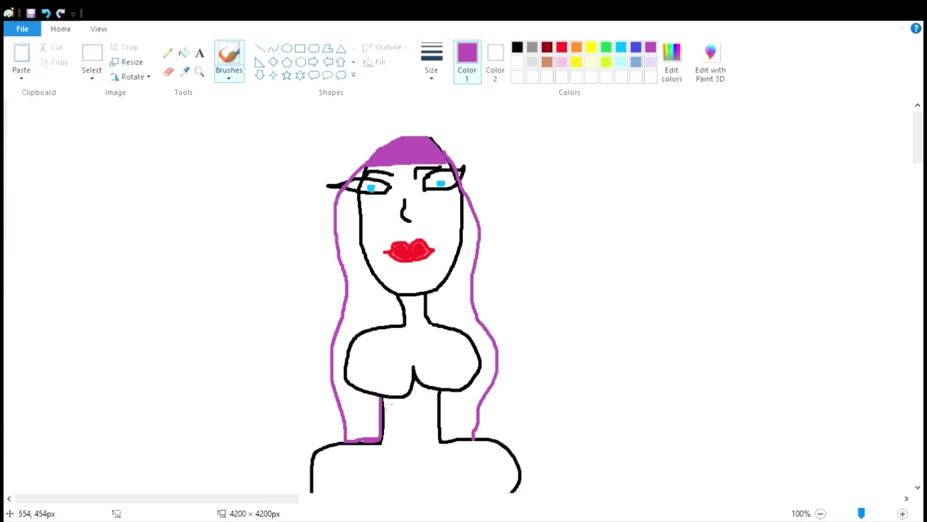
pyautogui.moveTo(385, 403); pyautogui.dragTo(354, 387)
pyautogui.moveTo(448, 437)
pyautogui.mouseDown()
pyautogui.moveTo(449, 397)
pyautogui.moveTo(471, 397)
pyautogui.moveTo(479, 363)
pyautogui.mouseUp()
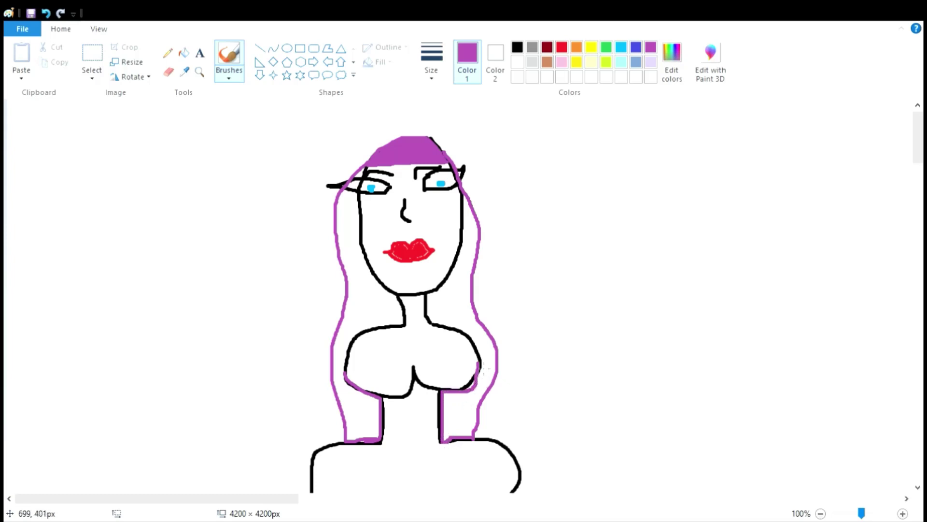
# Step: Draw two black arms from the shoulders, one bent with its hand on the hip and the other stretched outward with open fingers
pyautogui.click(518, 47)
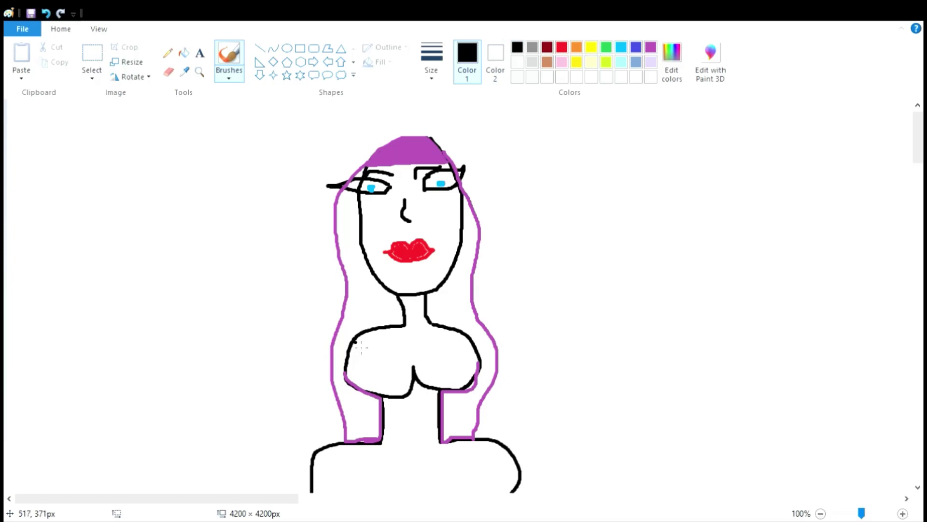
pyautogui.moveTo(352, 341)
pyautogui.mouseDown()
pyautogui.moveTo(248, 403)
pyautogui.moveTo(330, 477)
pyautogui.moveTo(329, 466)
pyautogui.moveTo(344, 468)
pyautogui.moveTo(276, 403)
pyautogui.moveTo(345, 367)
pyautogui.mouseUp()
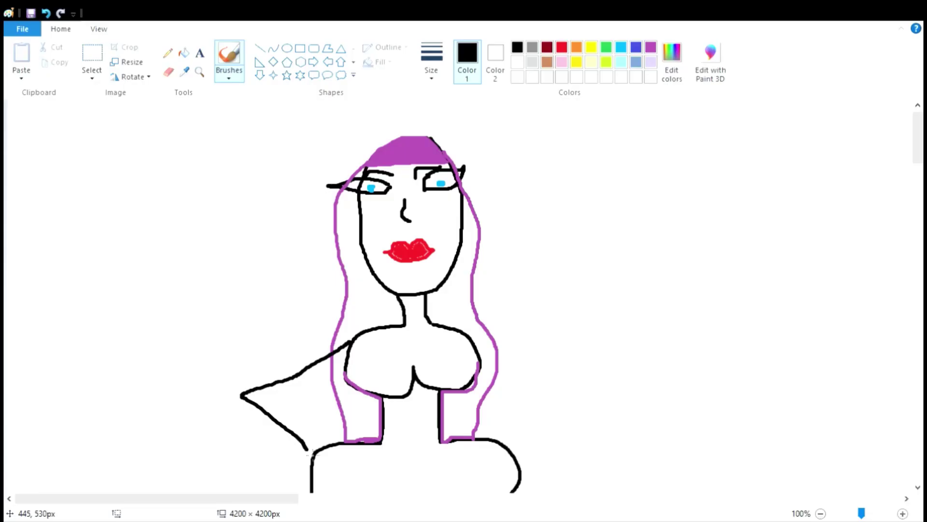
pyautogui.moveTo(316, 460)
pyautogui.mouseDown()
pyautogui.moveTo(330, 478)
pyautogui.moveTo(329, 465)
pyautogui.moveTo(344, 467)
pyautogui.moveTo(276, 402)
pyautogui.moveTo(352, 372)
pyautogui.mouseUp()
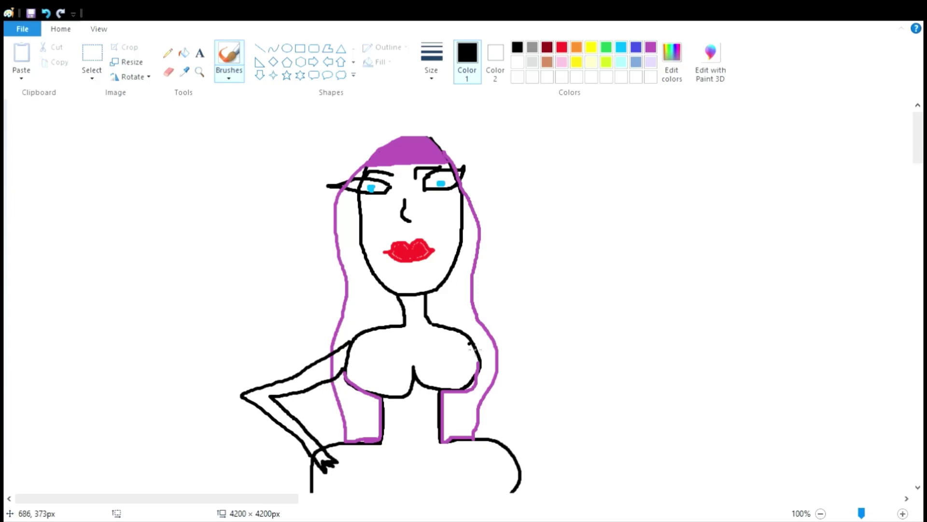
pyautogui.moveTo(476, 344)
pyautogui.mouseDown()
pyautogui.moveTo(575, 315)
pyautogui.moveTo(606, 281)
pyautogui.moveTo(610, 258)
pyautogui.moveTo(615, 271)
pyautogui.moveTo(621, 262)
pyautogui.moveTo(622, 278)
pyautogui.moveTo(631, 272)
pyautogui.moveTo(635, 291)
pyautogui.moveTo(565, 337)
pyautogui.moveTo(532, 354)
pyautogui.moveTo(490, 356)
pyautogui.mouseUp()
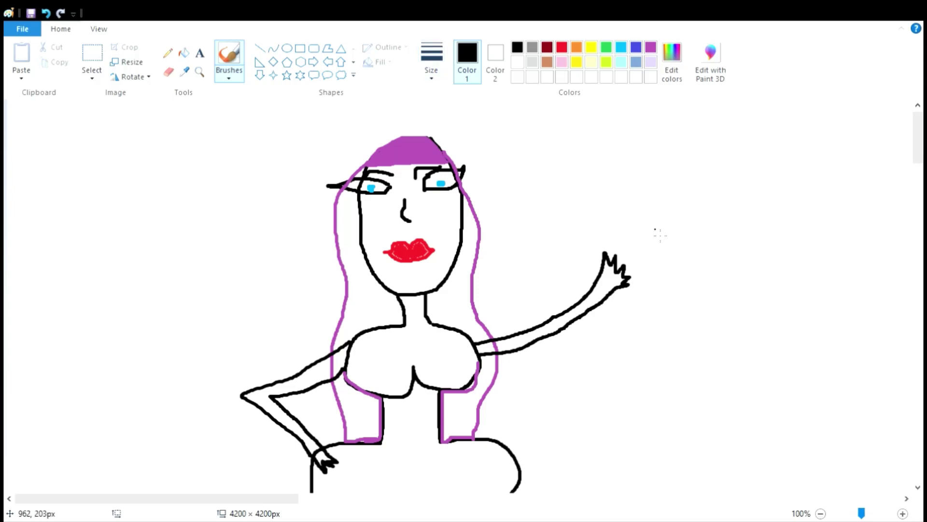
# Step: Draw a small black face mask with two ear loops beyond the outstretched hand and letter it MASK
pyautogui.moveTo(648, 243)
pyautogui.mouseDown()
pyautogui.moveTo(700, 222)
pyautogui.moveTo(701, 255)
pyautogui.moveTo(672, 267)
pyautogui.moveTo(651, 245)
pyautogui.mouseUp()
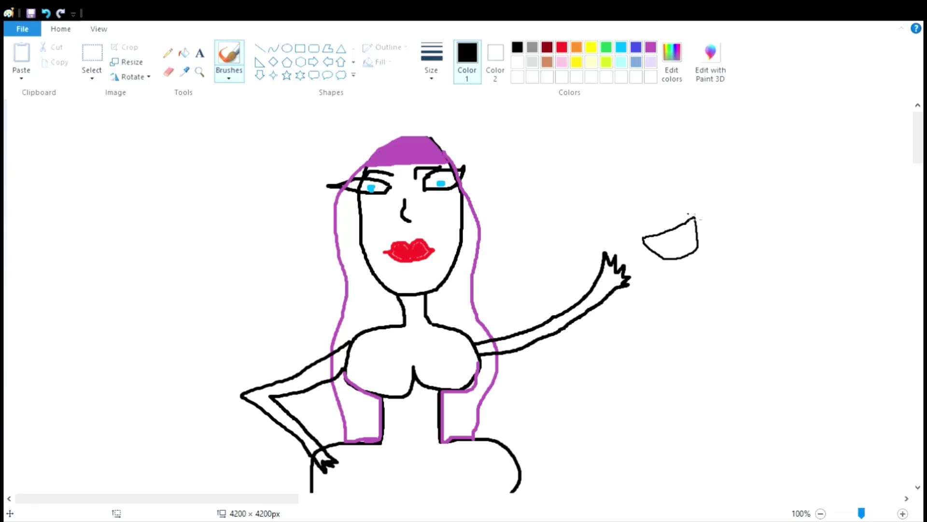
pyautogui.moveTo(695, 217)
pyautogui.mouseDown()
pyautogui.moveTo(704, 198)
pyautogui.moveTo(708, 211)
pyautogui.moveTo(695, 221)
pyautogui.mouseUp()
pyautogui.moveTo(645, 244); pyautogui.dragTo(648, 213)
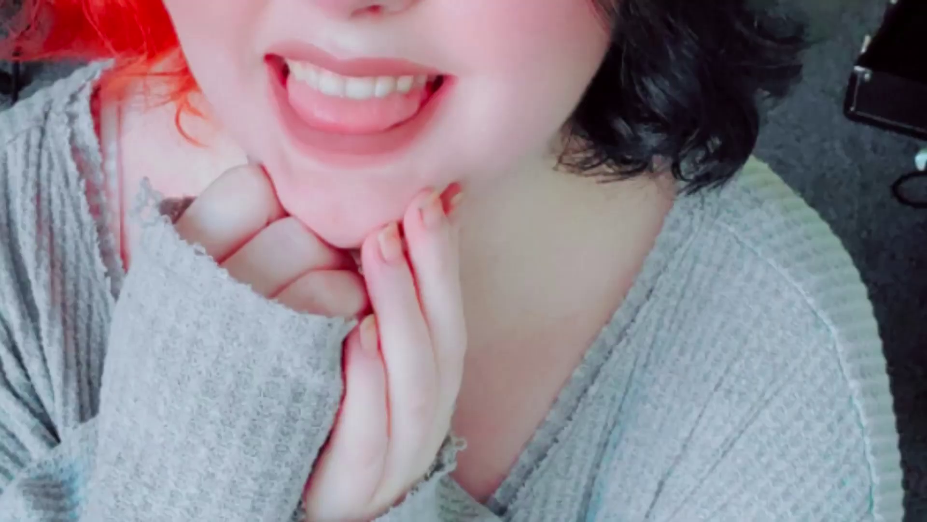
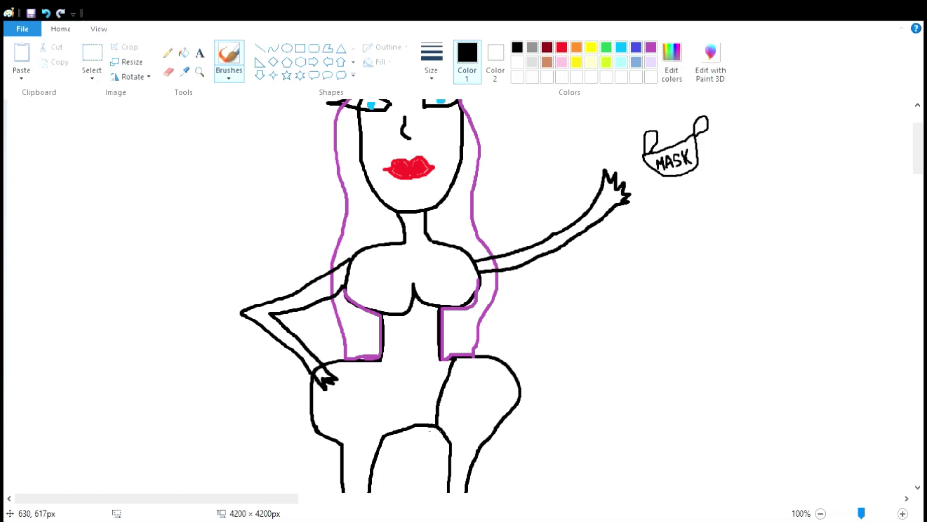
# Step: Draw the remaining leg line of the bodysuit from crotch to hip and fill the torso black
pyautogui.moveTo(387, 438); pyautogui.dragTo(367, 365)
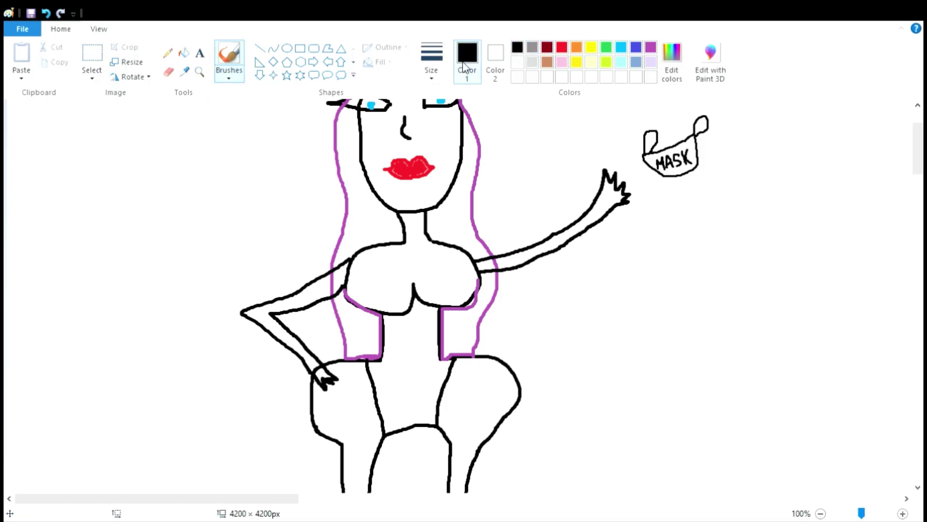
pyautogui.click(184, 53)
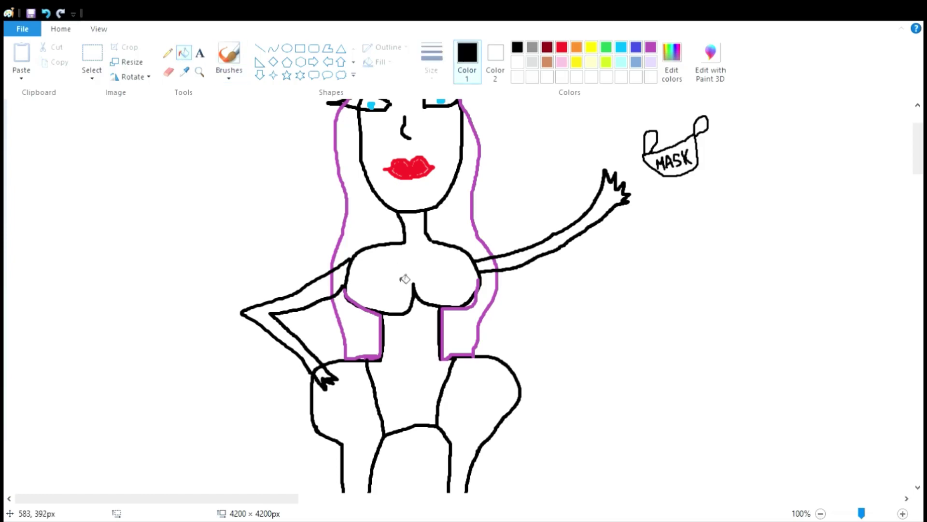
pyautogui.click(423, 344)
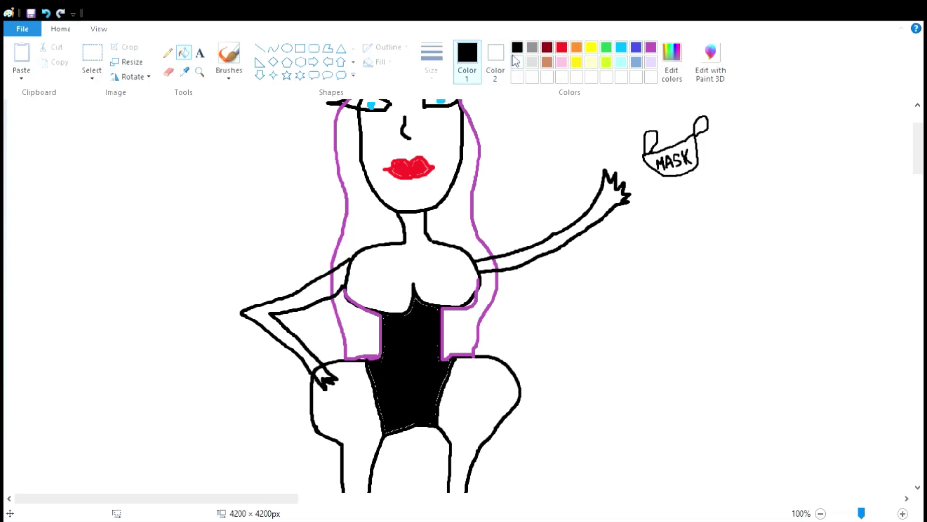
# Step: Draw a deep V neckline between the shoulders and fill the bodysuit black on both sides of the bust
pyautogui.click(228, 54)
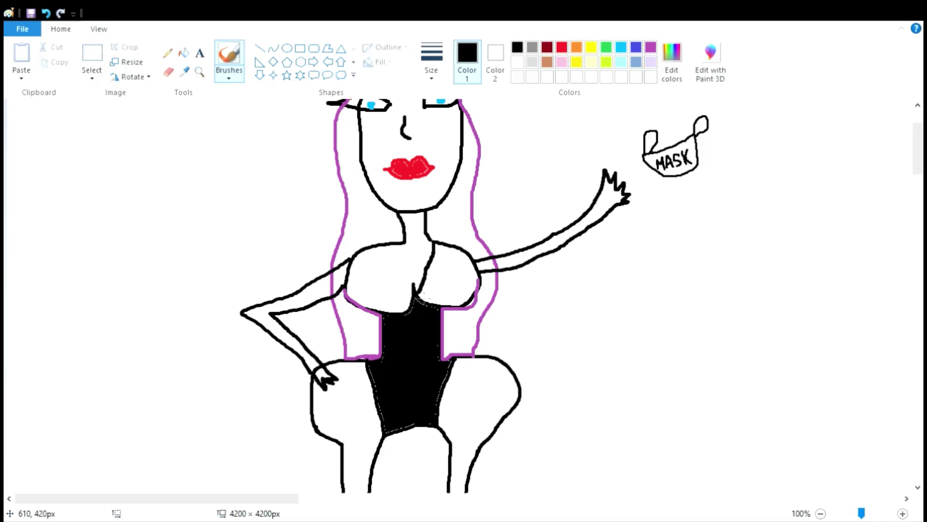
pyautogui.moveTo(406, 292); pyautogui.dragTo(390, 259)
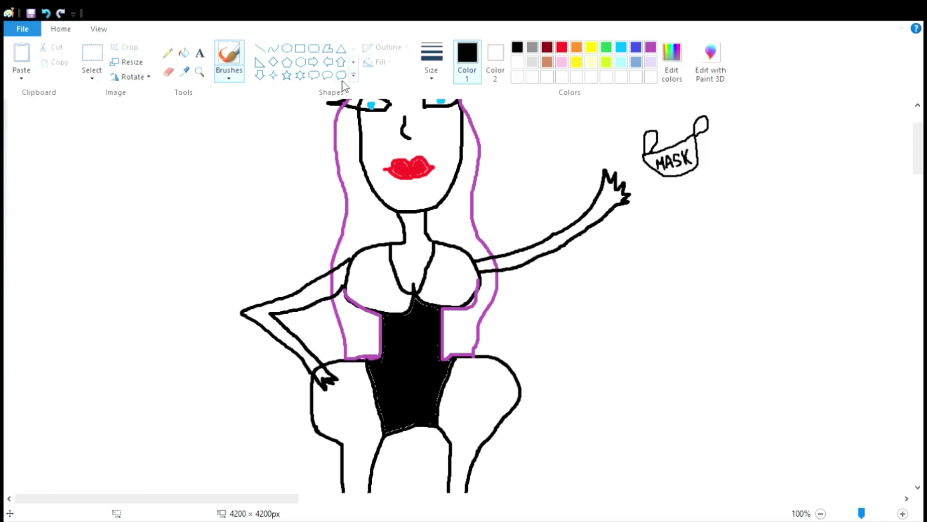
pyautogui.click(184, 53)
pyautogui.click(376, 272)
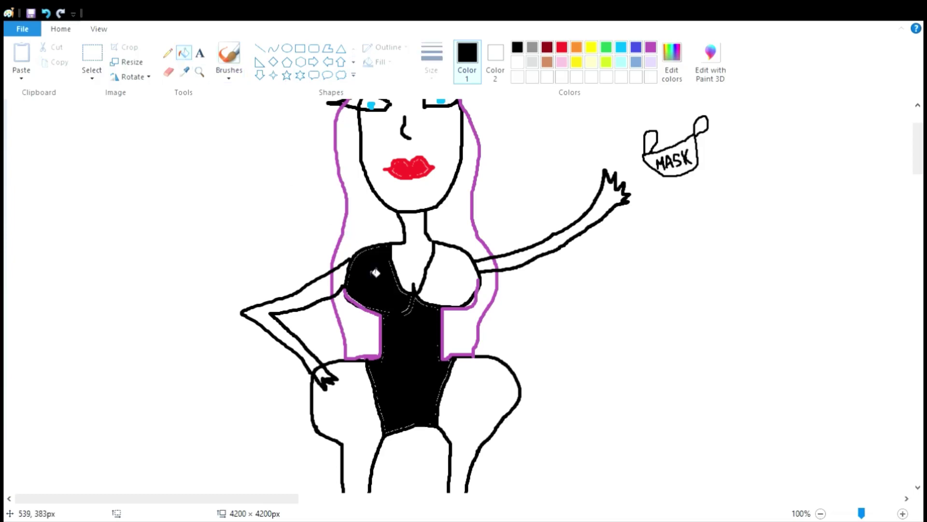
pyautogui.click(451, 266)
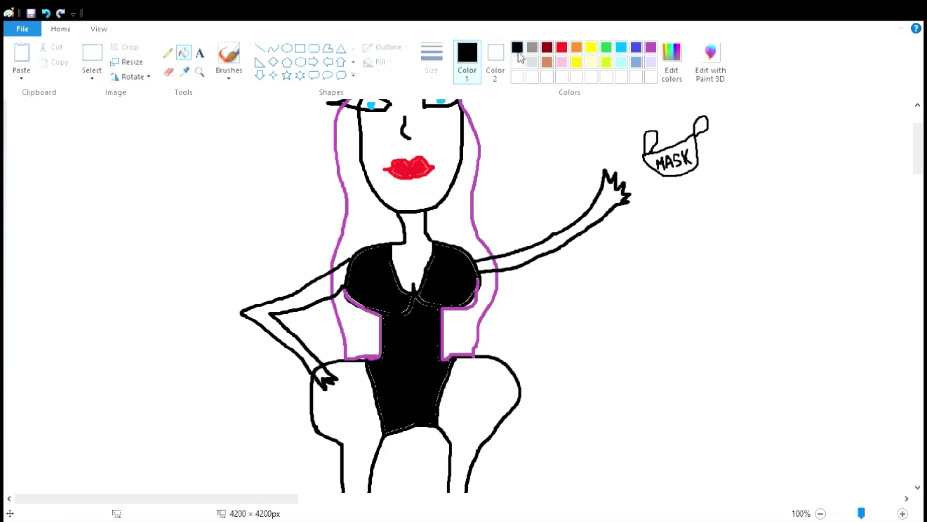
pyautogui.click(224, 57)
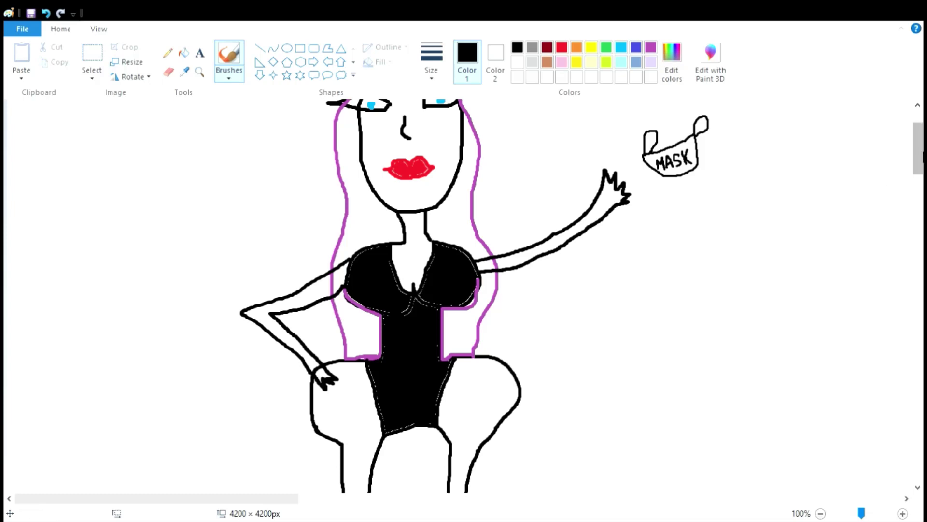
pyautogui.moveTo(918, 148); pyautogui.dragTo(918, 137)
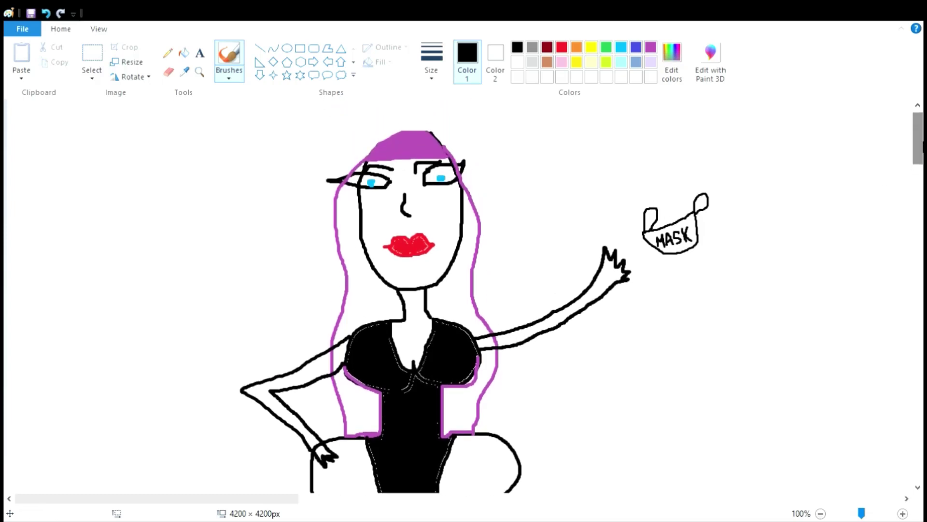
pyautogui.click(552, 66)
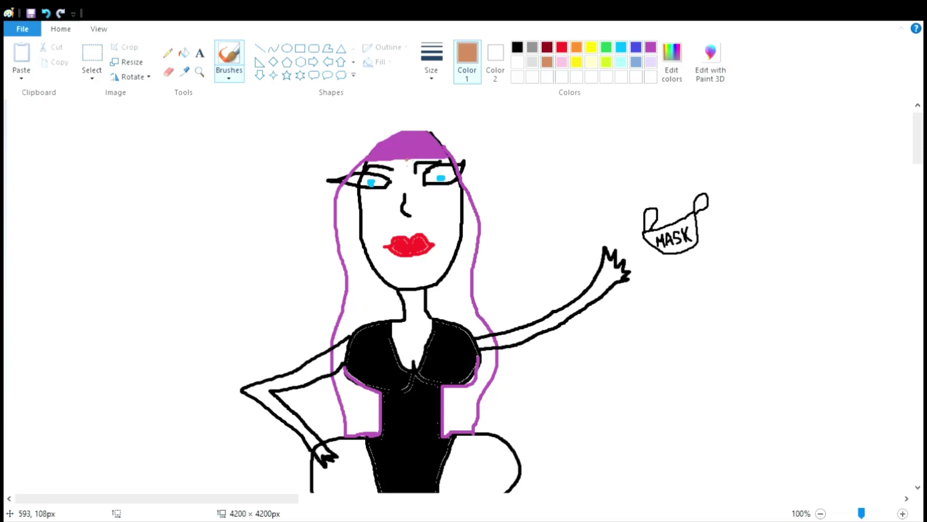
pyautogui.click(651, 49)
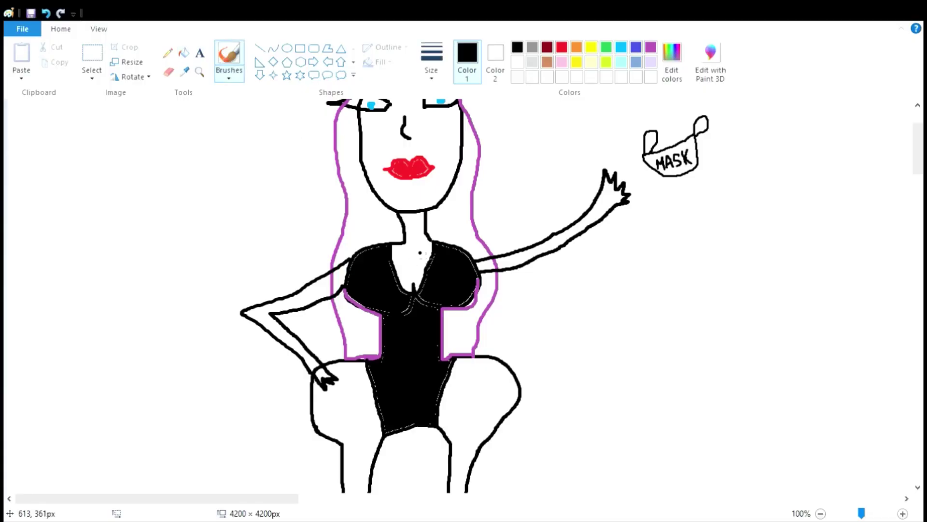
# Step: Fill the long hair sections on both sides of the face, bust and waist with purple
pyautogui.moveTo(917, 149); pyautogui.dragTo(918, 138)
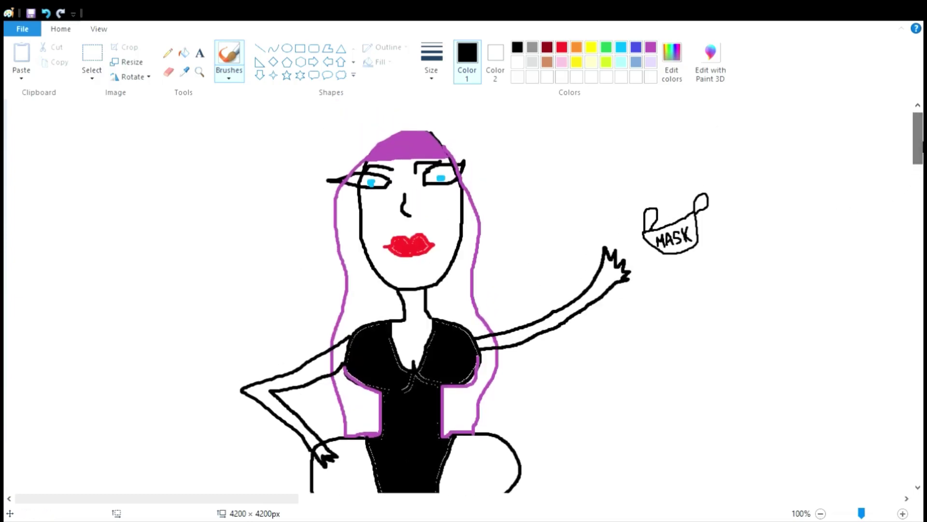
pyautogui.click(547, 62)
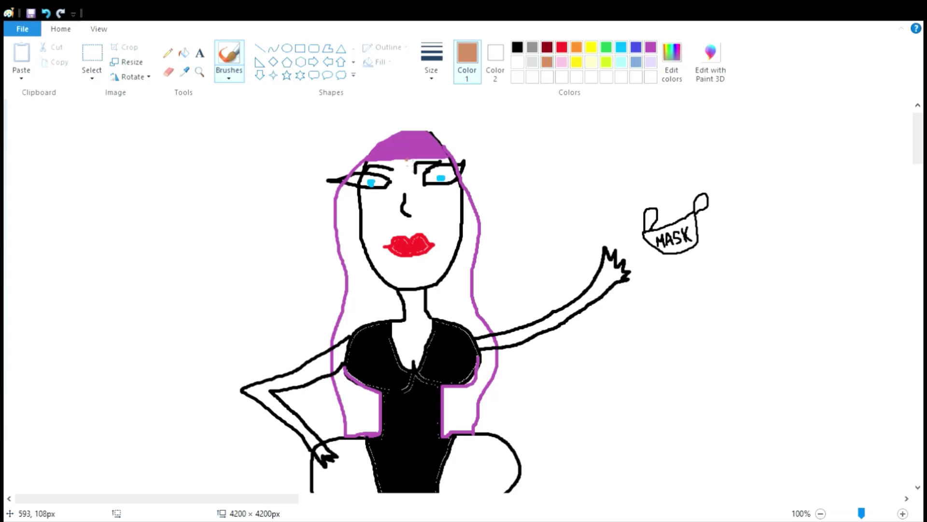
pyautogui.click(651, 47)
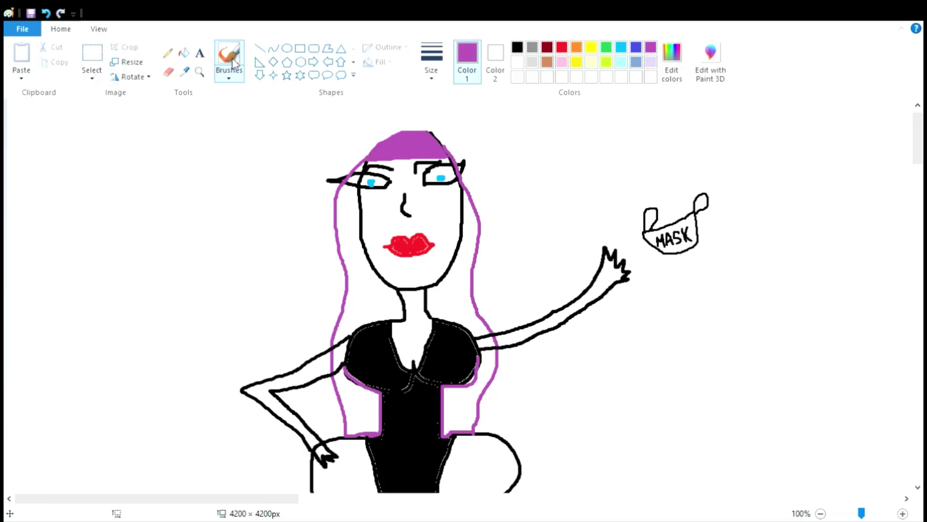
pyautogui.click(184, 53)
pyautogui.click(359, 258)
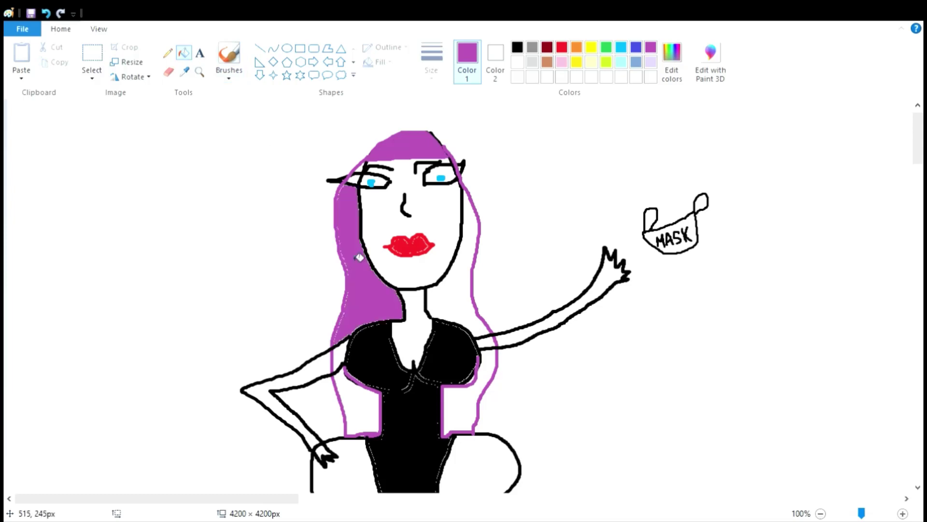
pyautogui.click(463, 293)
pyautogui.click(490, 368)
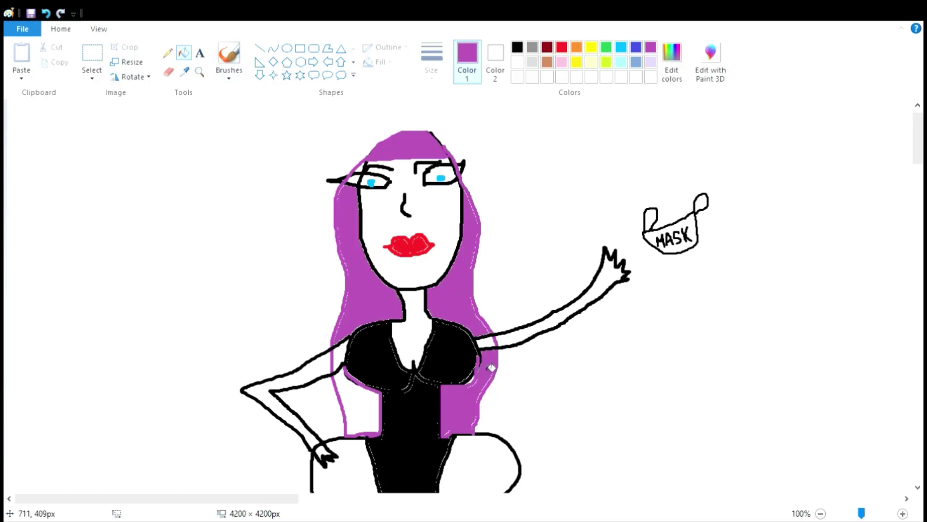
pyautogui.click(374, 402)
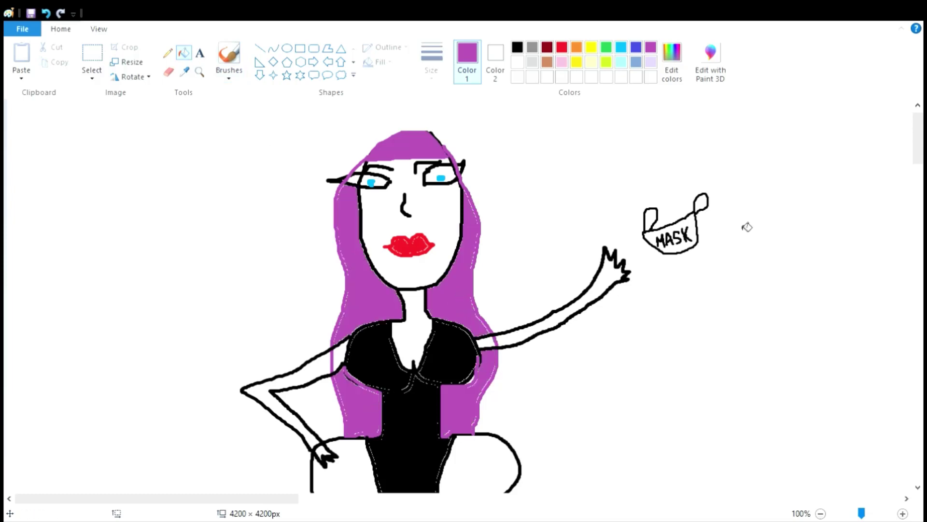
# Step: Fill both high-heeled shoes with turquoise blue
pyautogui.moveTo(920, 139); pyautogui.dragTo(921, 163)
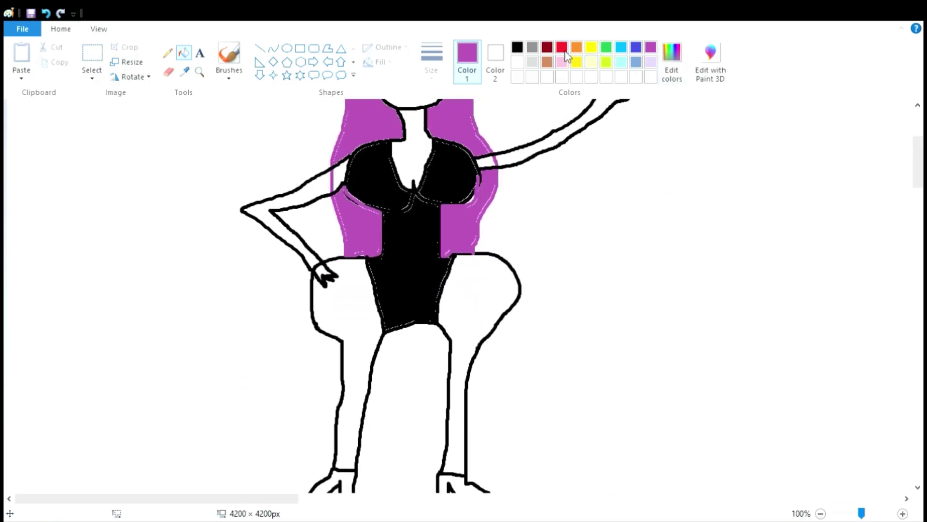
pyautogui.click(622, 47)
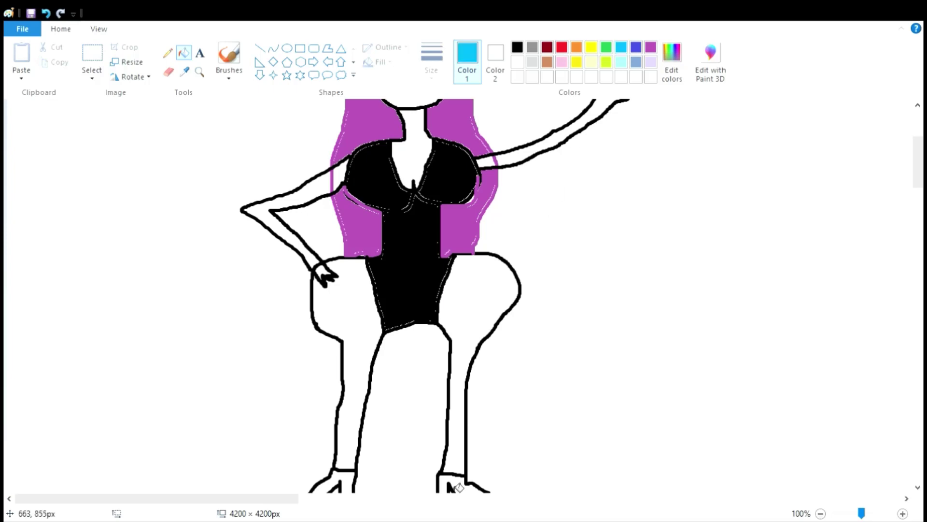
pyautogui.click(460, 488)
pyautogui.click(351, 487)
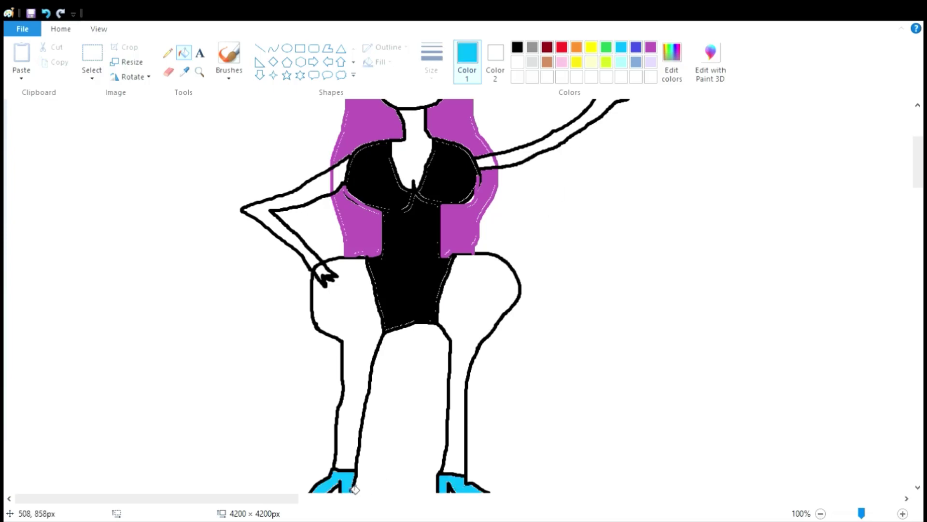
# Step: Draw a vertical light brown line from the hairline down the middle of the face and neck to the neckline
pyautogui.moveTo(918, 163); pyautogui.dragTo(918, 137)
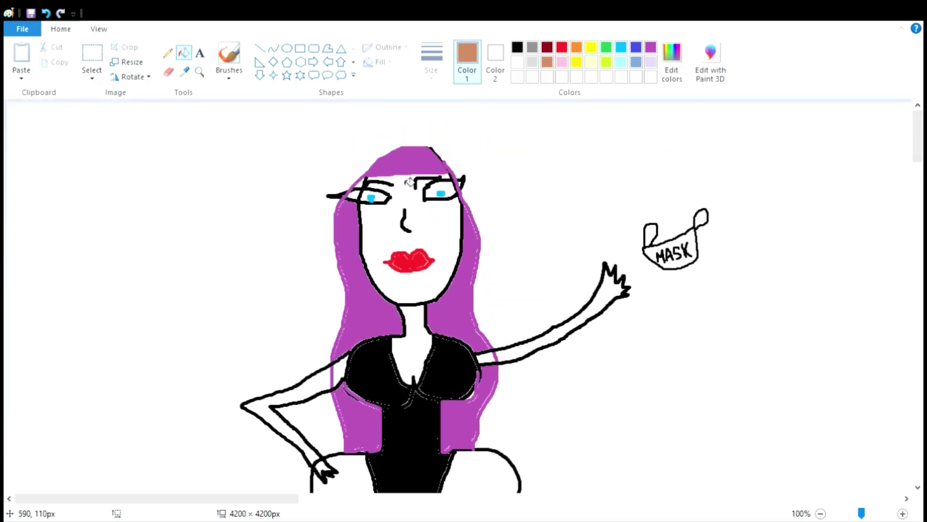
pyautogui.click(228, 57)
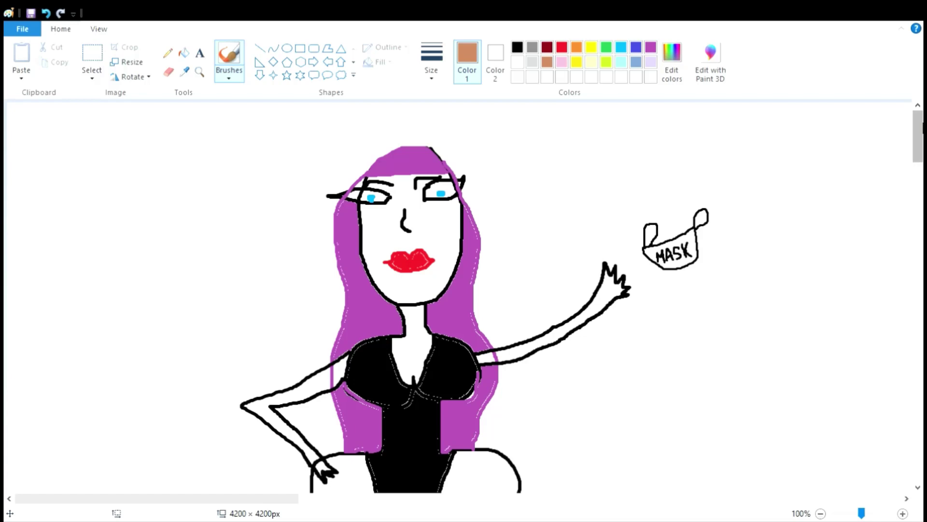
pyautogui.scroll(-3, 917, 136)
pyautogui.scroll(3, 918, 136)
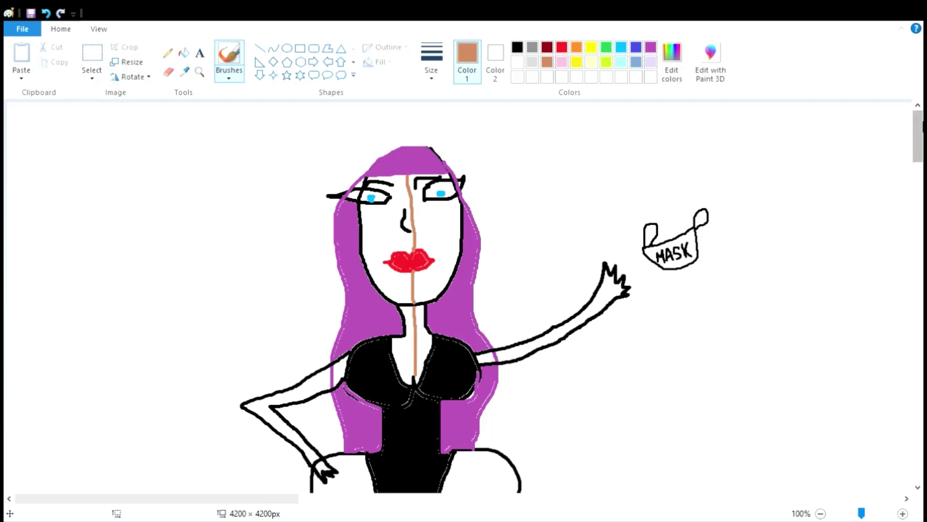
pyautogui.scroll(-4, 918, 145)
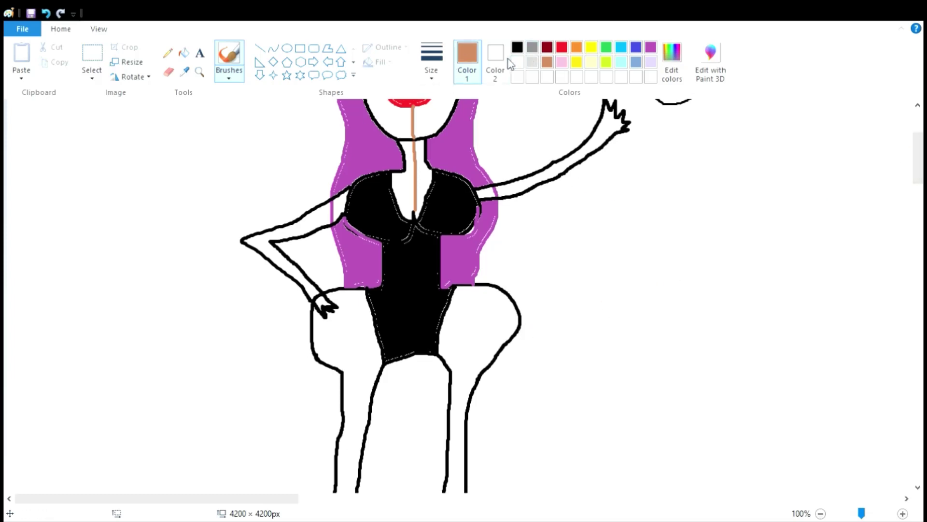
pyautogui.click(187, 55)
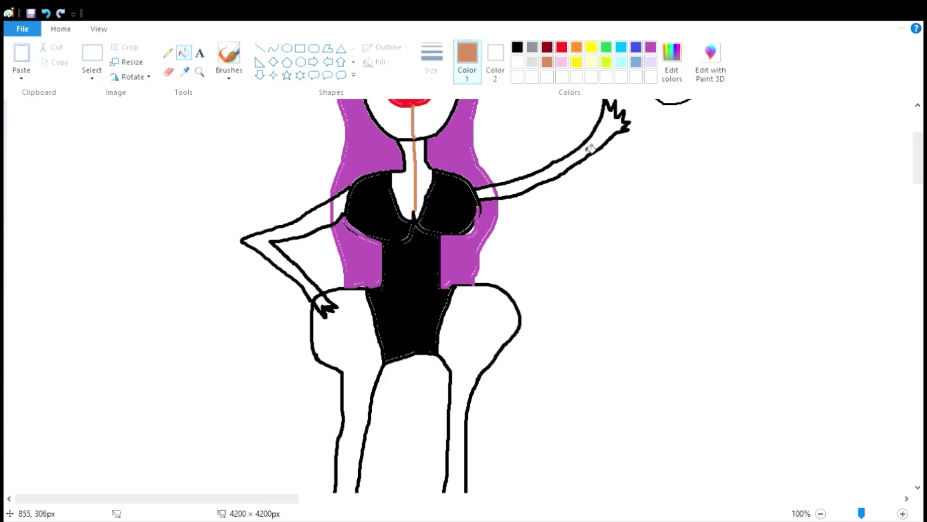
pyautogui.scroll(4, 917, 145)
pyautogui.scroll(1, 918, 144)
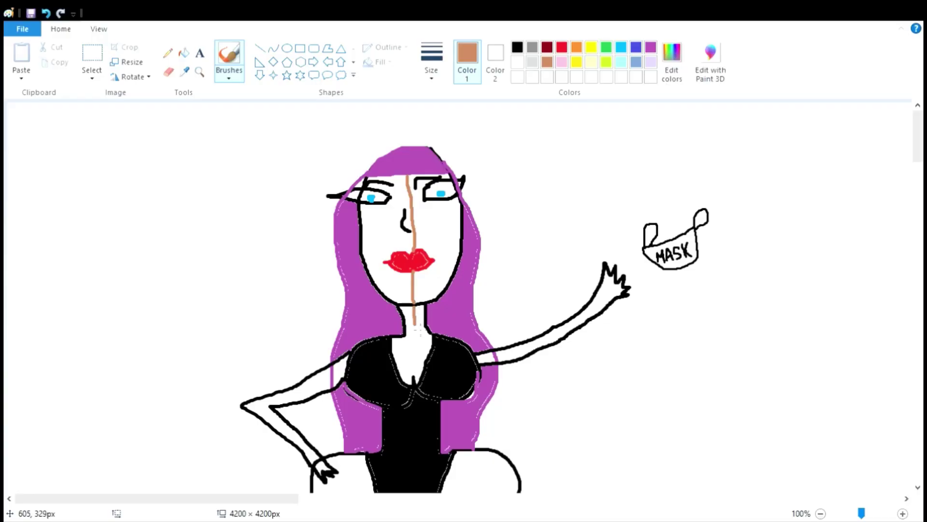
# Step: Extend the light brown dividing line to the neckline and fill the face, neck, arm and leg on the outstretched-arm side with light brown
pyautogui.moveTo(414, 341); pyautogui.dragTo(416, 371)
pyautogui.scroll(-3, 632, 305)
pyautogui.click(183, 52)
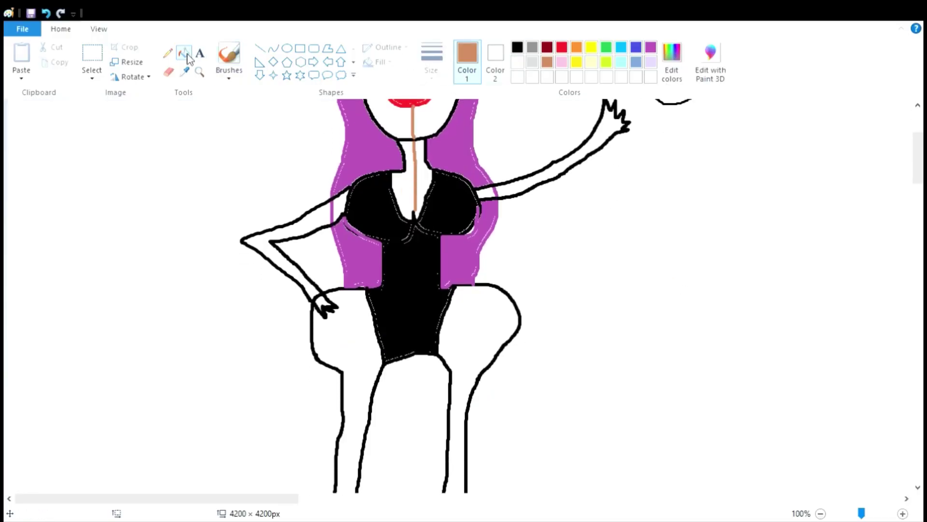
pyautogui.scroll(3, 613, 182)
pyautogui.click(457, 214)
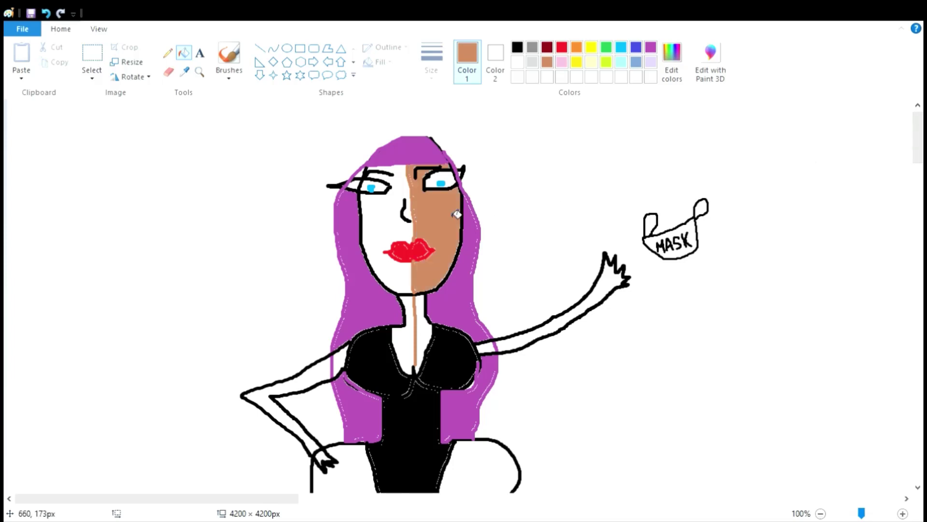
pyautogui.click(425, 338)
pyautogui.click(514, 340)
pyautogui.moveTo(917, 158)
pyautogui.mouseDown()
pyautogui.moveTo(917, 188)
pyautogui.moveTo(918, 135)
pyautogui.mouseUp()
pyautogui.click(493, 269)
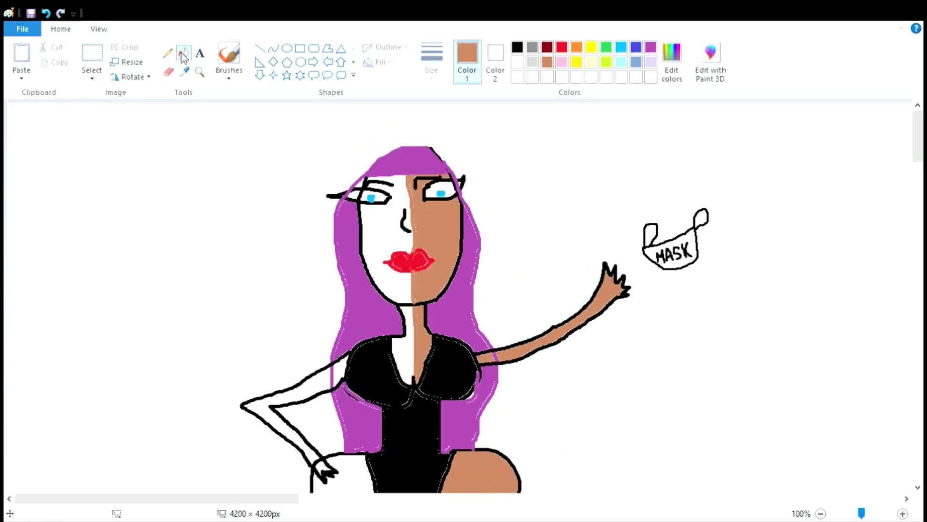
# Step: Handwrite "Nikita" in black with the brush in the blank area beside the bent arm
pyautogui.click(229, 54)
pyautogui.click(517, 47)
pyautogui.moveTo(55, 359)
pyautogui.mouseDown()
pyautogui.moveTo(46, 311)
pyautogui.moveTo(80, 347)
pyautogui.moveTo(69, 275)
pyautogui.mouseUp()
pyautogui.moveTo(93, 344); pyautogui.dragTo(92, 330)
pyautogui.click(91, 318)
pyautogui.moveTo(101, 282)
pyautogui.mouseDown()
pyautogui.moveTo(104, 342)
pyautogui.moveTo(120, 338)
pyautogui.mouseUp()
pyautogui.moveTo(131, 327); pyautogui.dragTo(130, 334)
pyautogui.moveTo(144, 268); pyautogui.dragTo(149, 330)
pyautogui.moveTo(136, 297)
pyautogui.mouseDown()
pyautogui.moveTo(170, 316)
pyautogui.moveTo(166, 329)
pyautogui.moveTo(183, 320)
pyautogui.mouseUp()
# Step: Handwrite "Dragun" in black beneath the word "Nikita"
pyautogui.moveTo(46, 391); pyautogui.dragTo(61, 425)
pyautogui.click(78, 414)
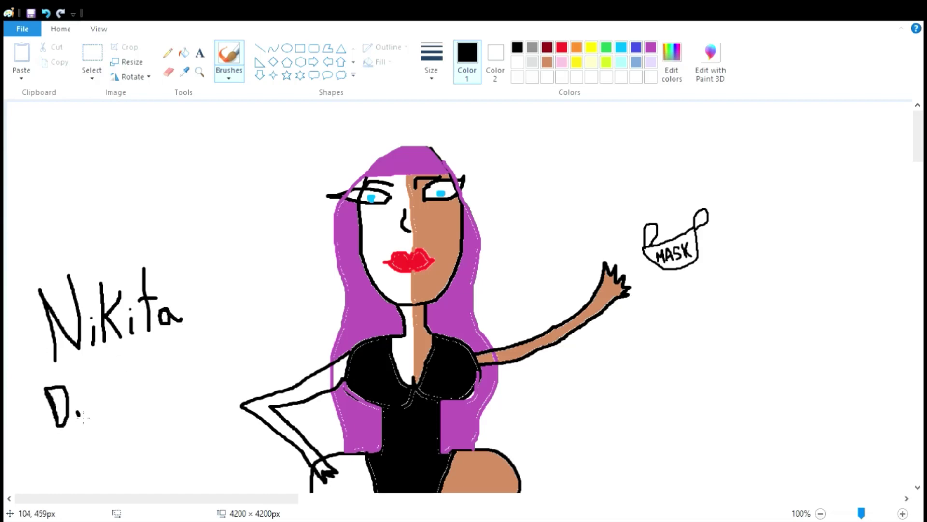
pyautogui.moveTo(116, 406)
pyautogui.mouseDown()
pyautogui.moveTo(130, 386)
pyautogui.moveTo(120, 425)
pyautogui.mouseUp()
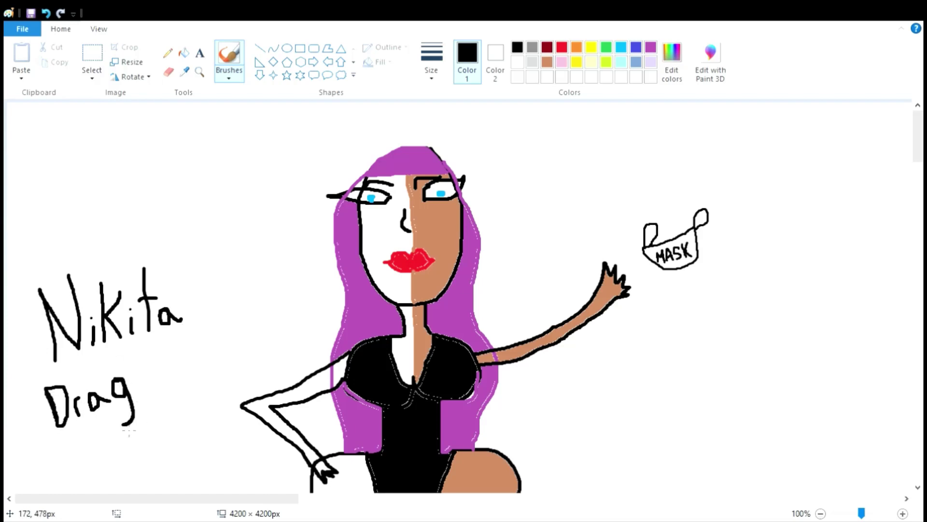
pyautogui.moveTo(134, 368)
pyautogui.mouseDown()
pyautogui.moveTo(137, 384)
pyautogui.moveTo(157, 366)
pyautogui.moveTo(174, 383)
pyautogui.mouseUp()
pyautogui.click(154, 380)
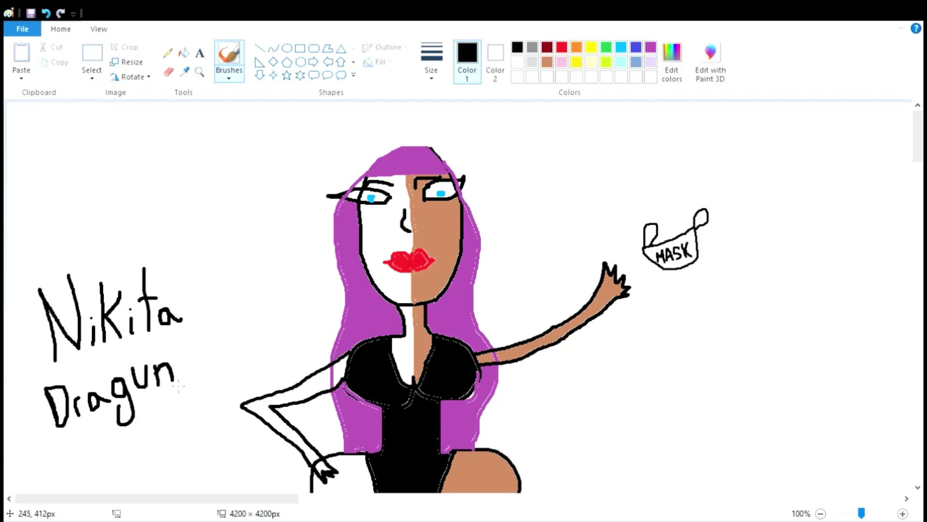
# Step: Draw a small black smiley face below the handwritten name and show the whole figure at 50% zoom
pyautogui.scroll(-4, 117, 306)
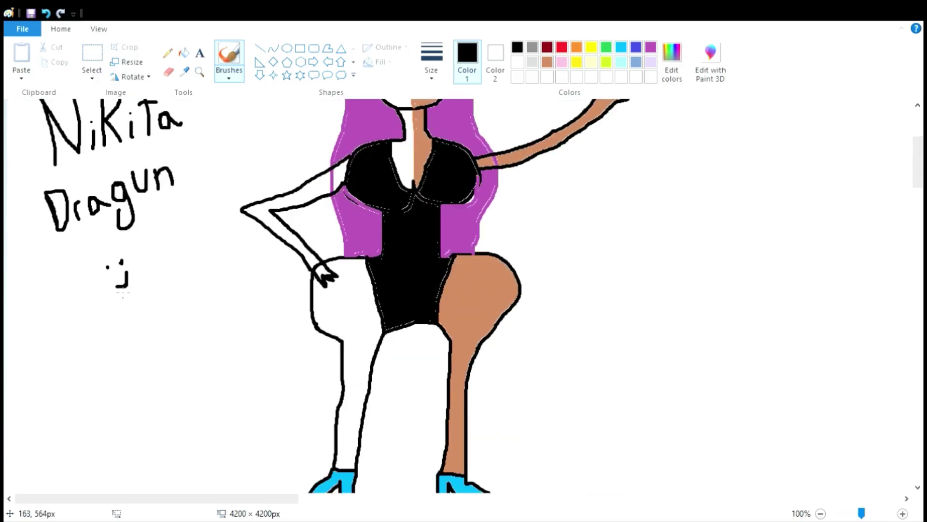
pyautogui.scroll(3, 918, 160)
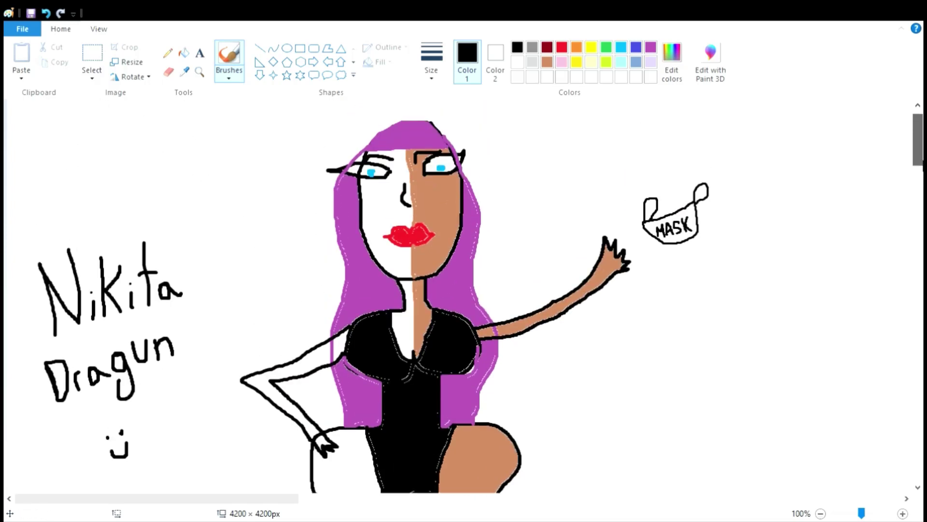
pyautogui.scroll(-3, 917, 145)
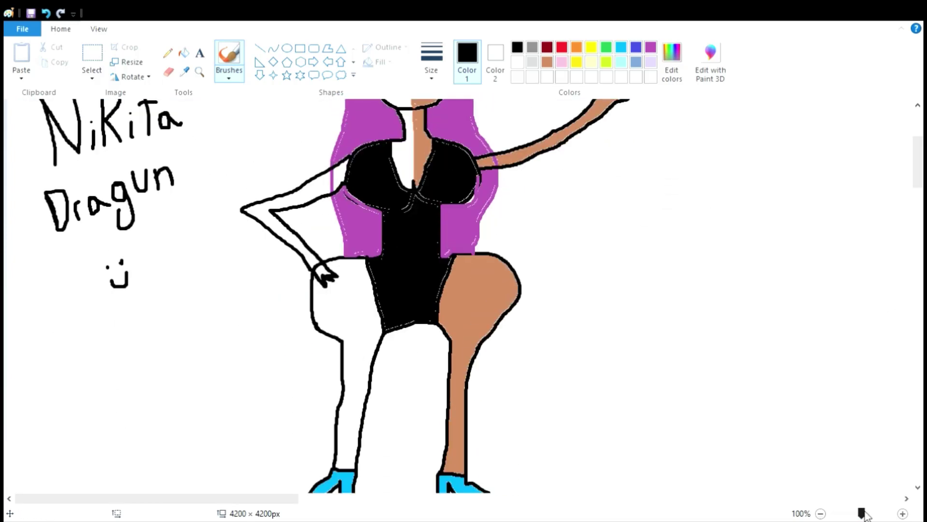
pyautogui.moveTo(868, 516); pyautogui.dragTo(848, 513)
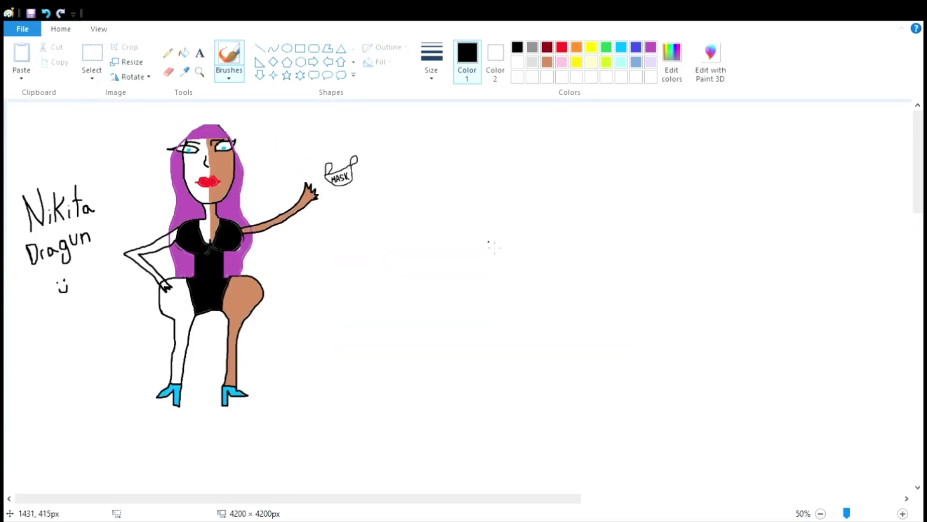